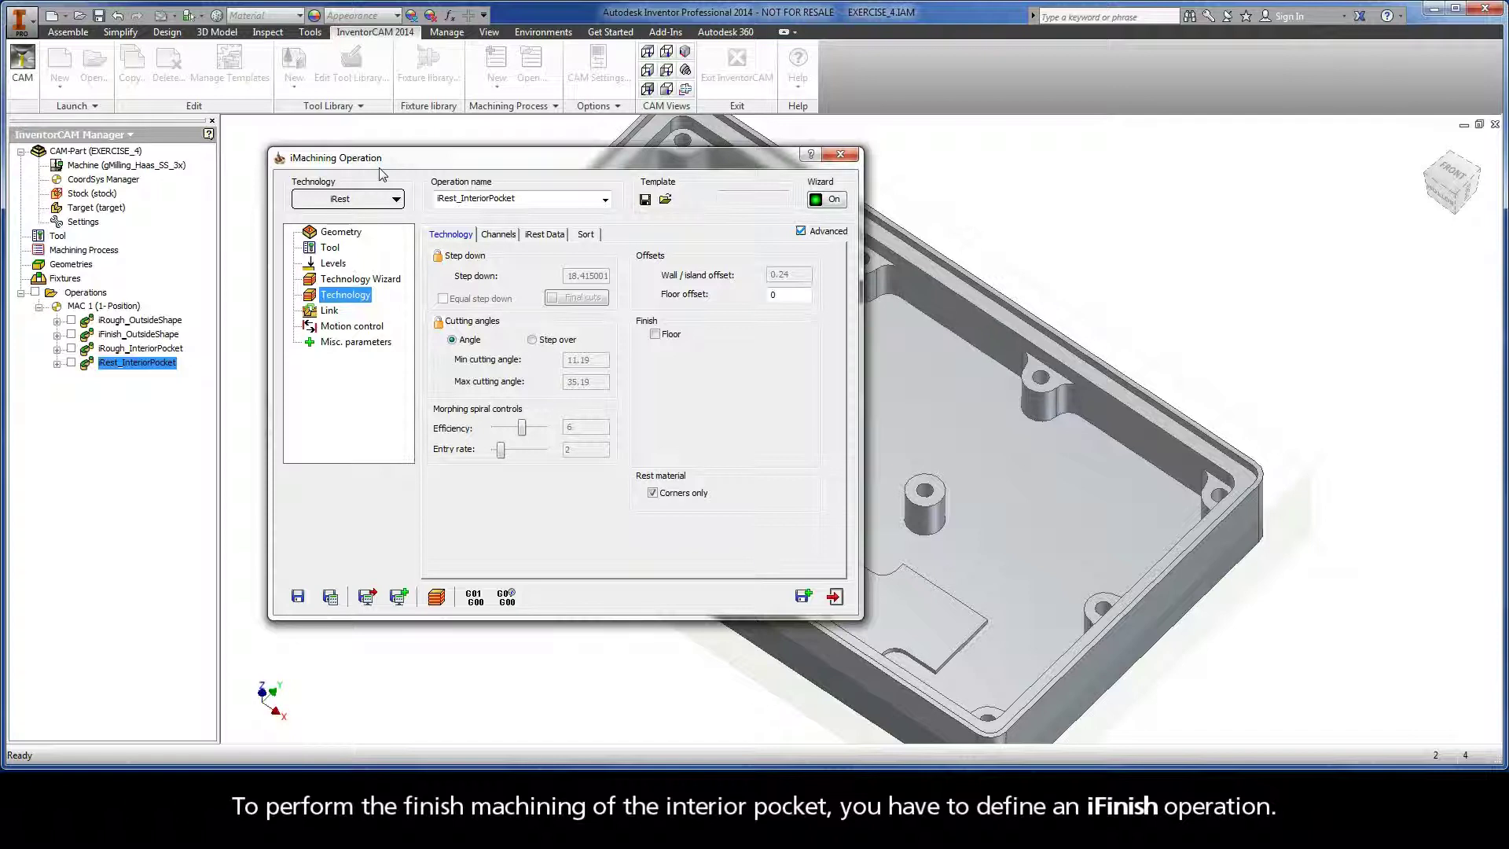
Save and copy the iRest_InteriorPocket operation, and change the copy's technology to iFinish
{"action": "left_click", "coordinate": [803, 598]}
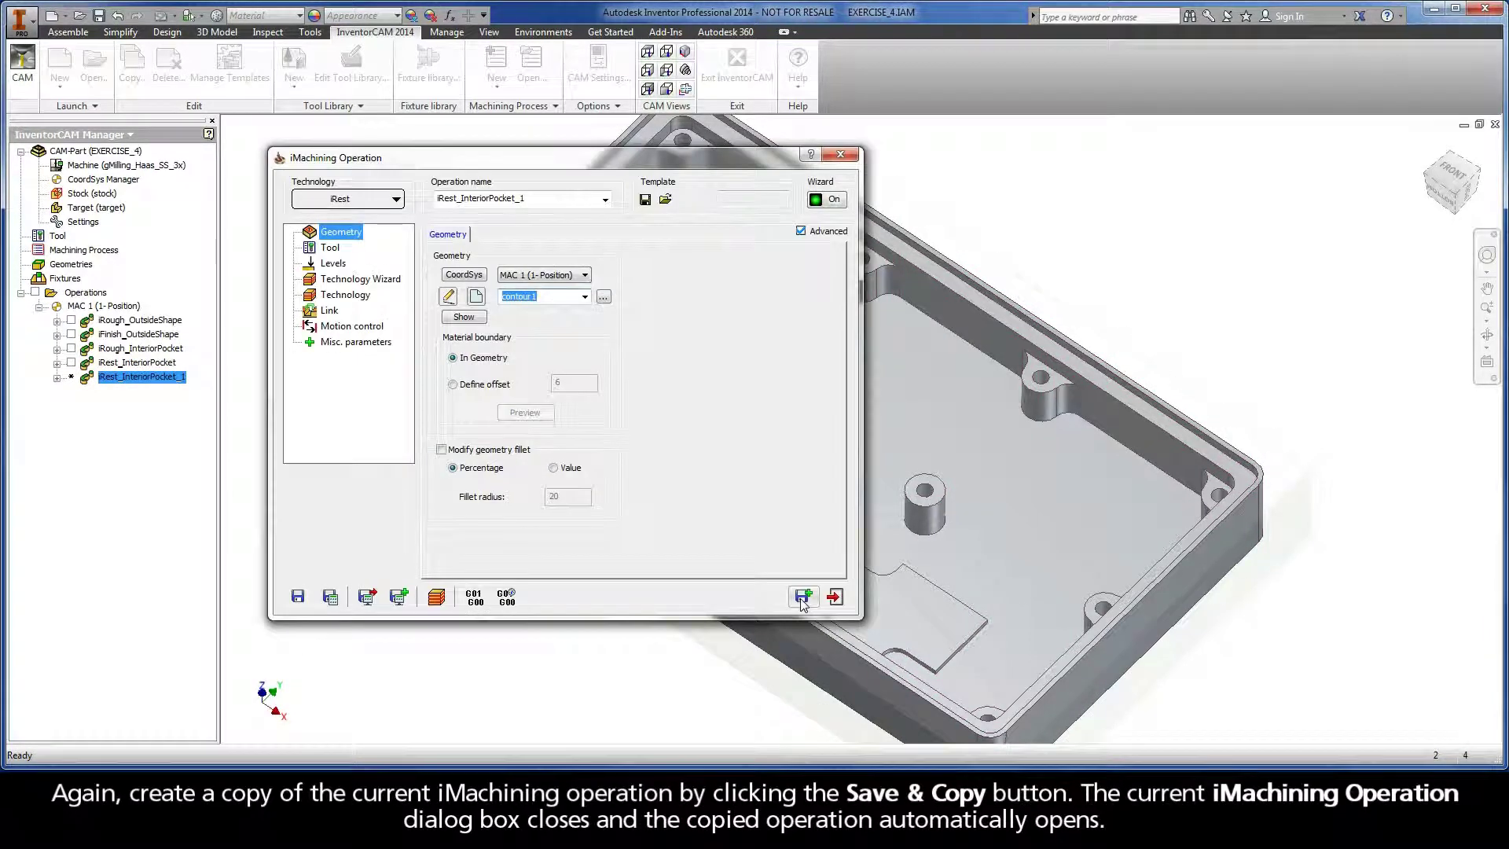
{"action": "double_click", "coordinate": [538, 199]}
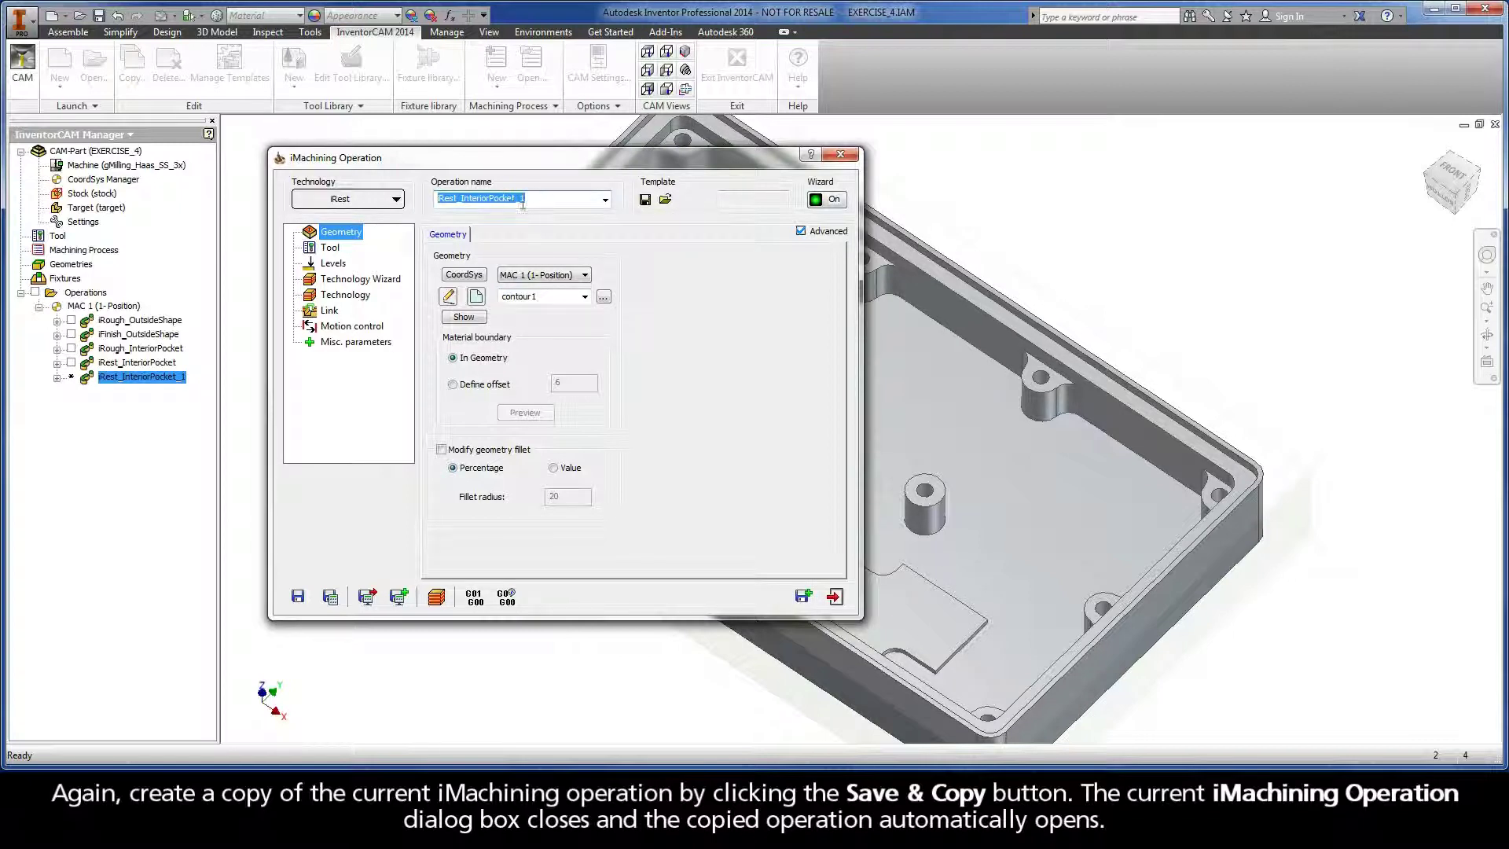
{"action": "left_click", "coordinate": [397, 201]}
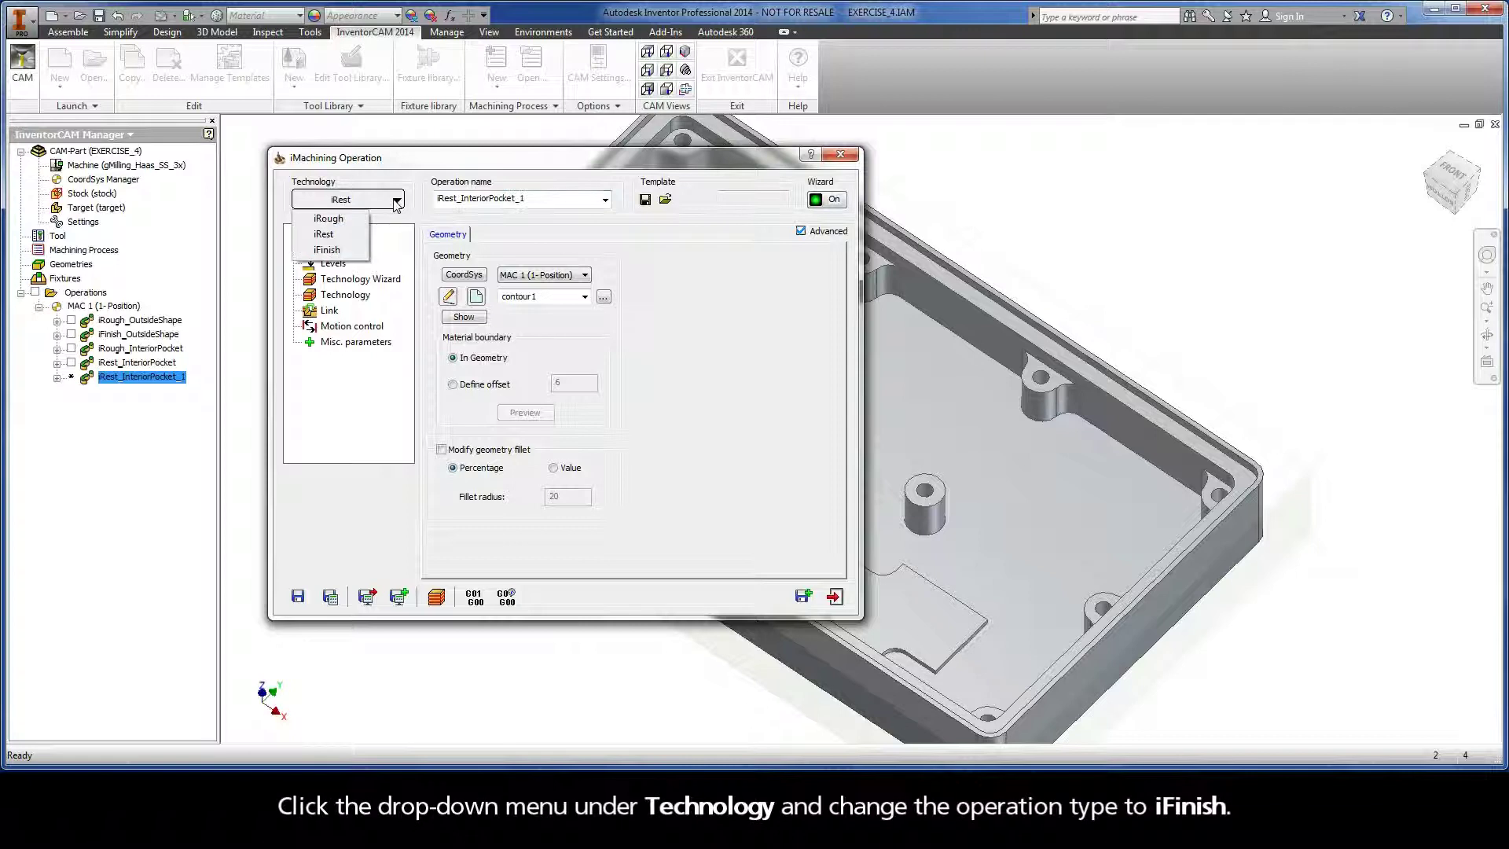
{"action": "left_click", "coordinate": [352, 250]}
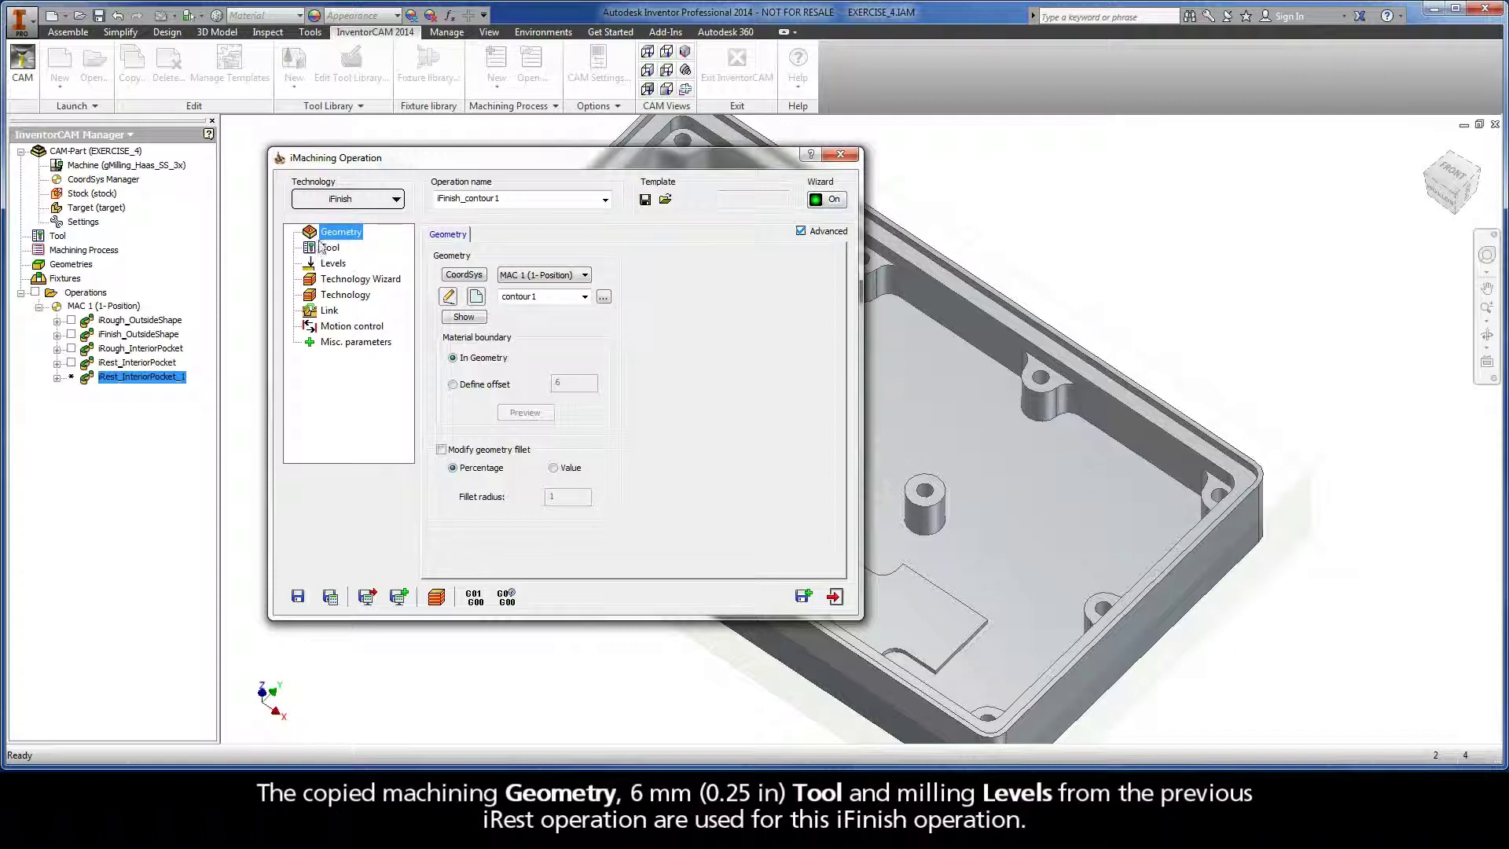
Review the copied operation's tool, milling levels, cutting conditions and rest material parameters
{"action": "left_click", "coordinate": [332, 252]}
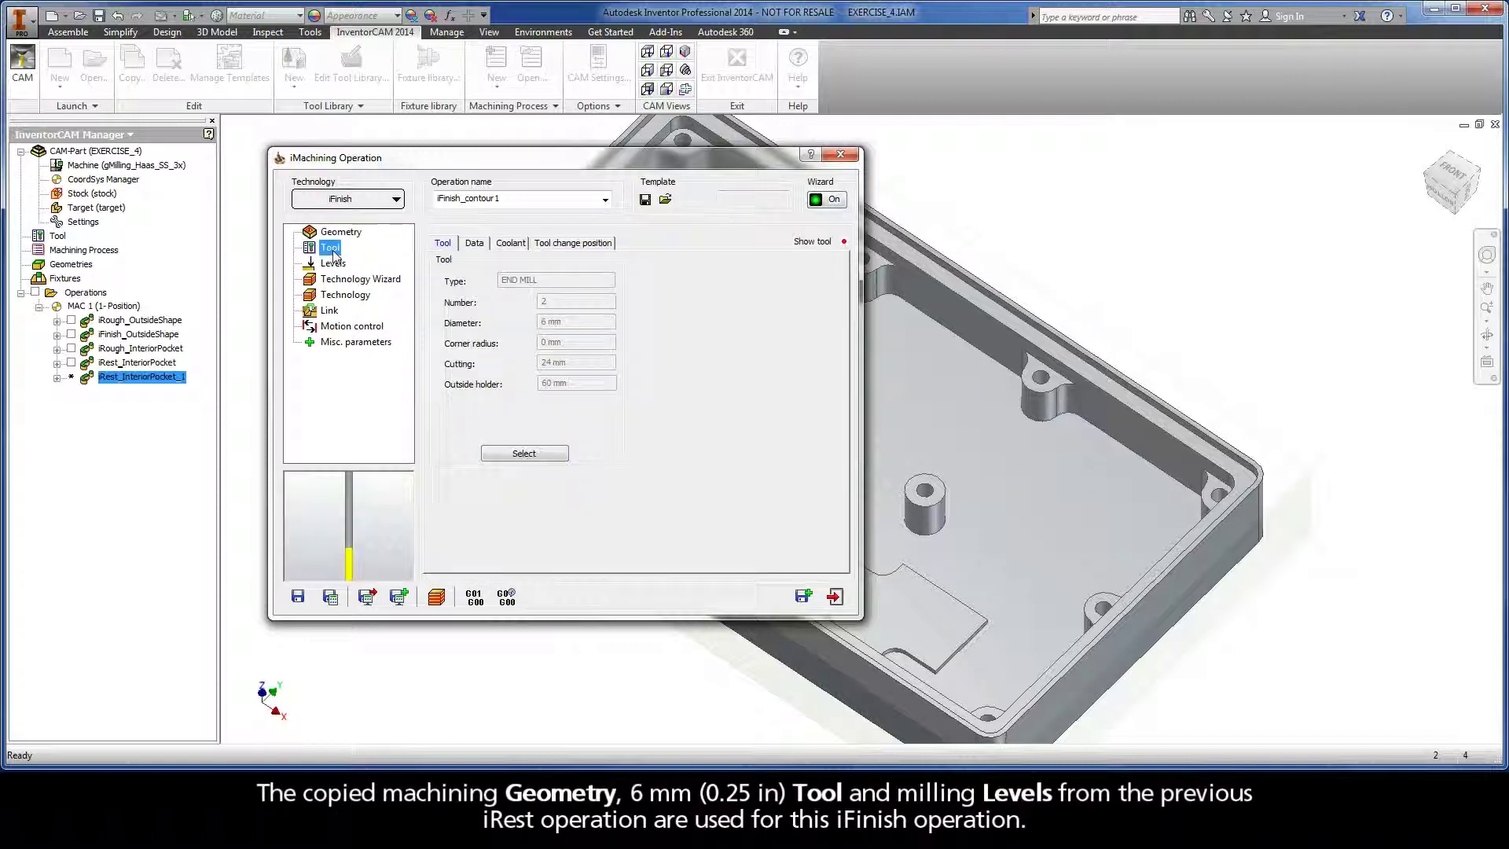
{"action": "left_click", "coordinate": [334, 265]}
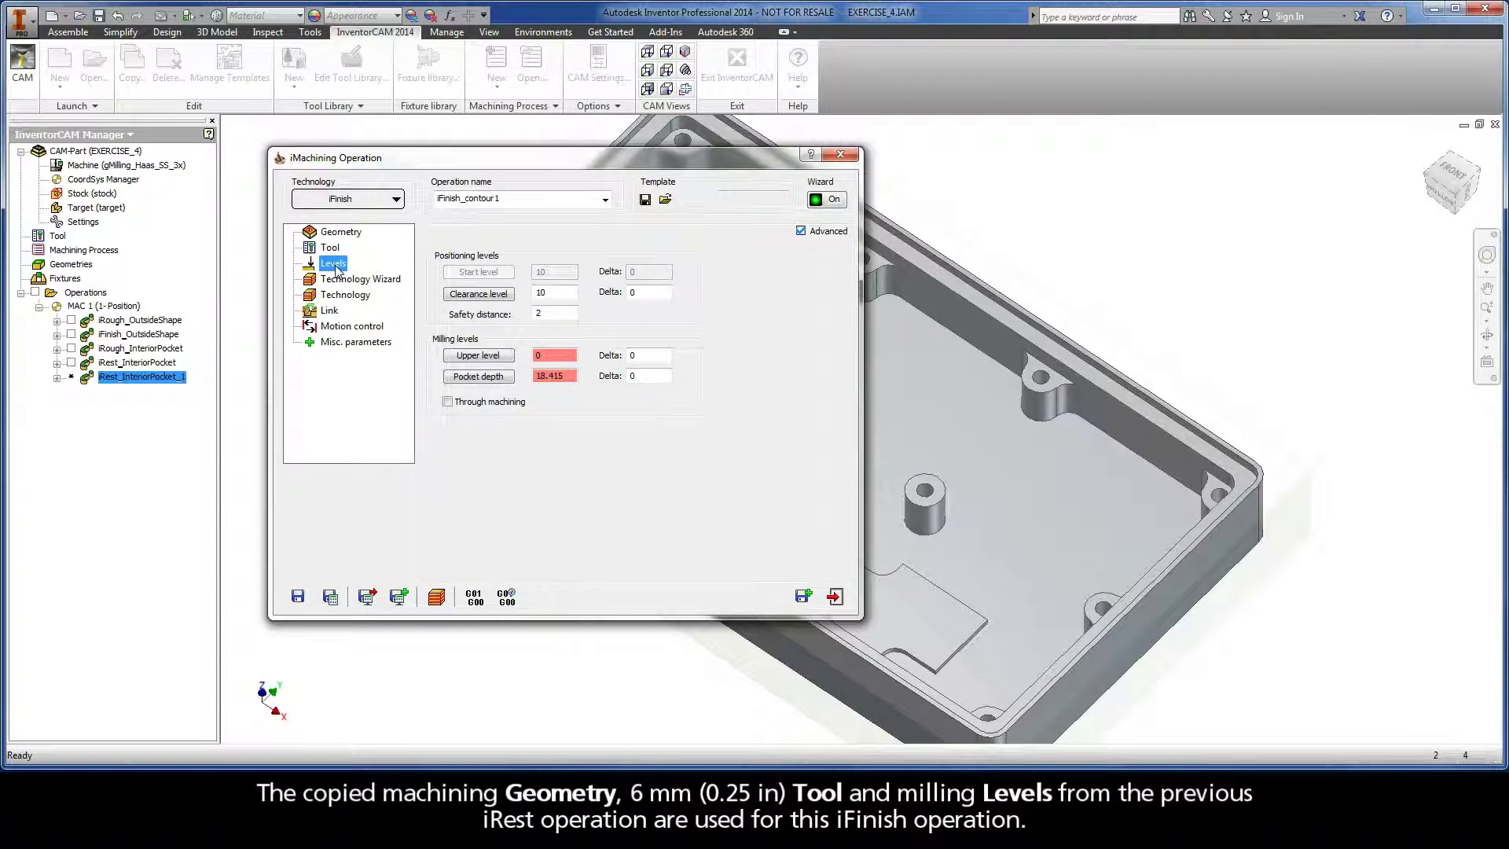
{"action": "left_click", "coordinate": [350, 281]}
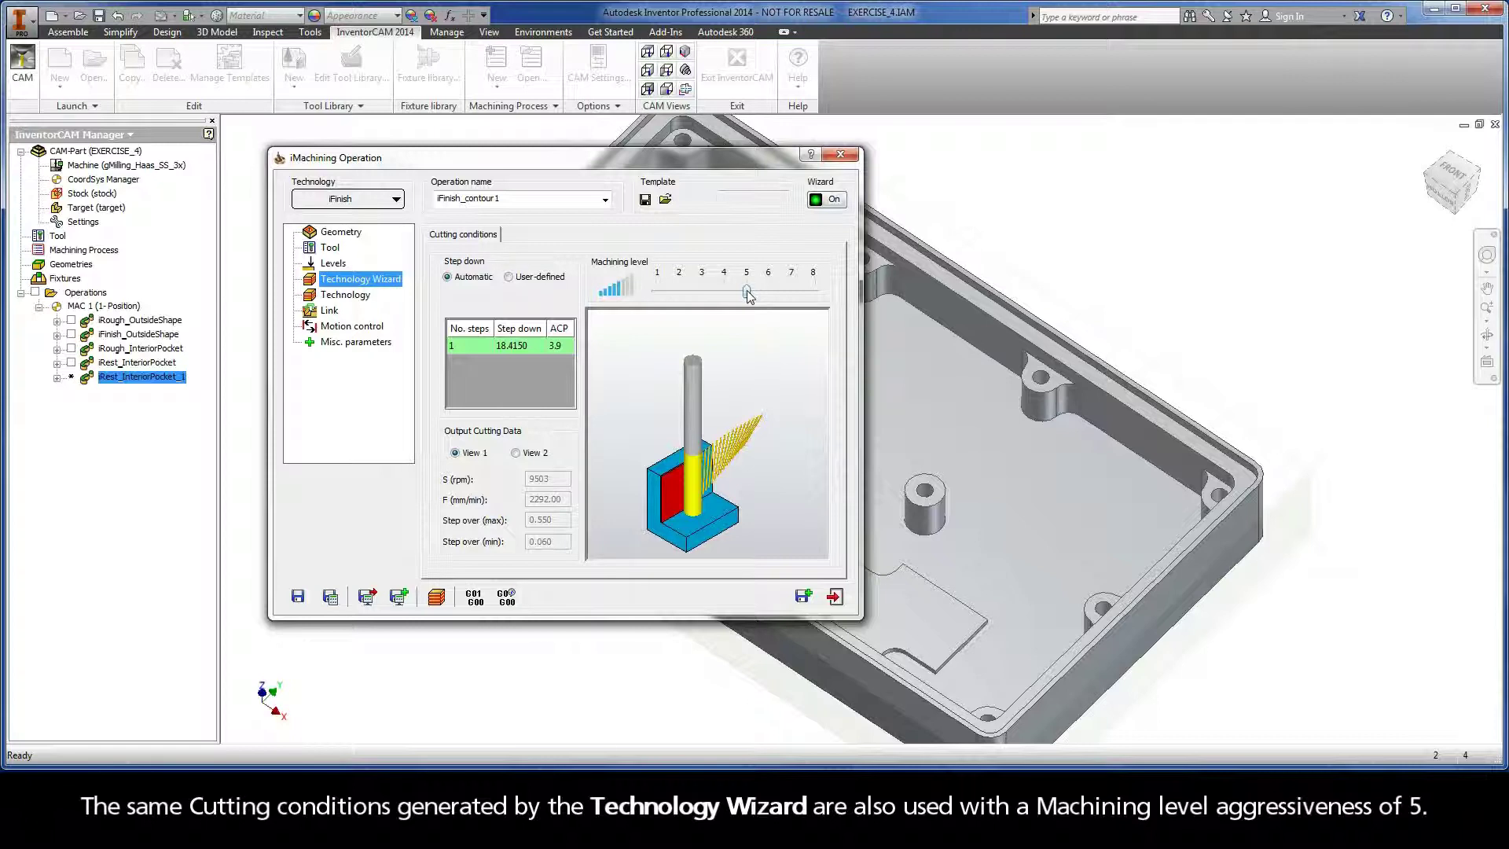
{"action": "left_click", "coordinate": [351, 298]}
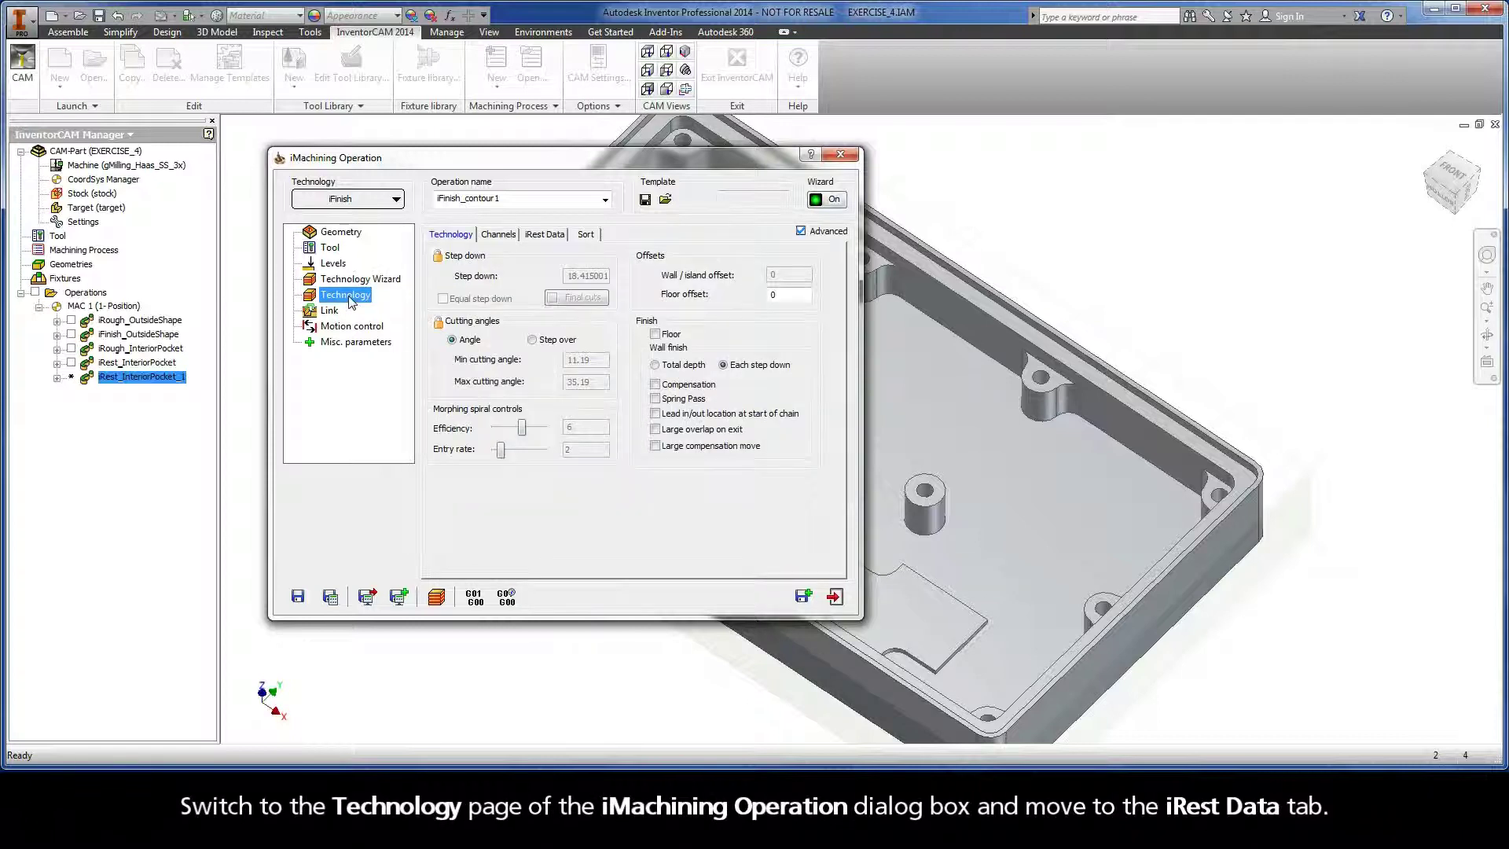
{"action": "left_click", "coordinate": [543, 239]}
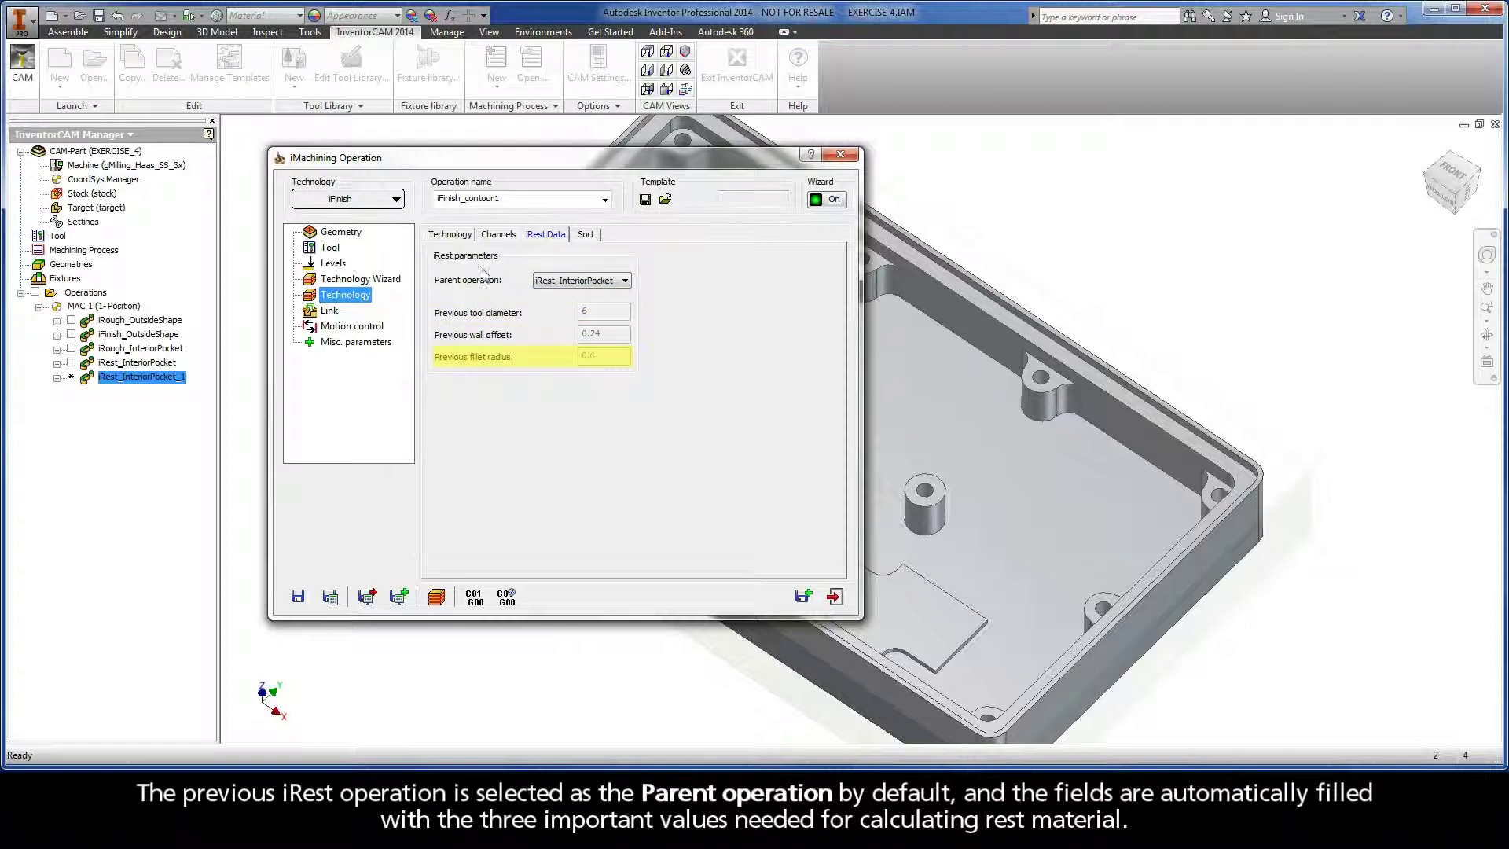
{"action": "left_click", "coordinate": [452, 237]}
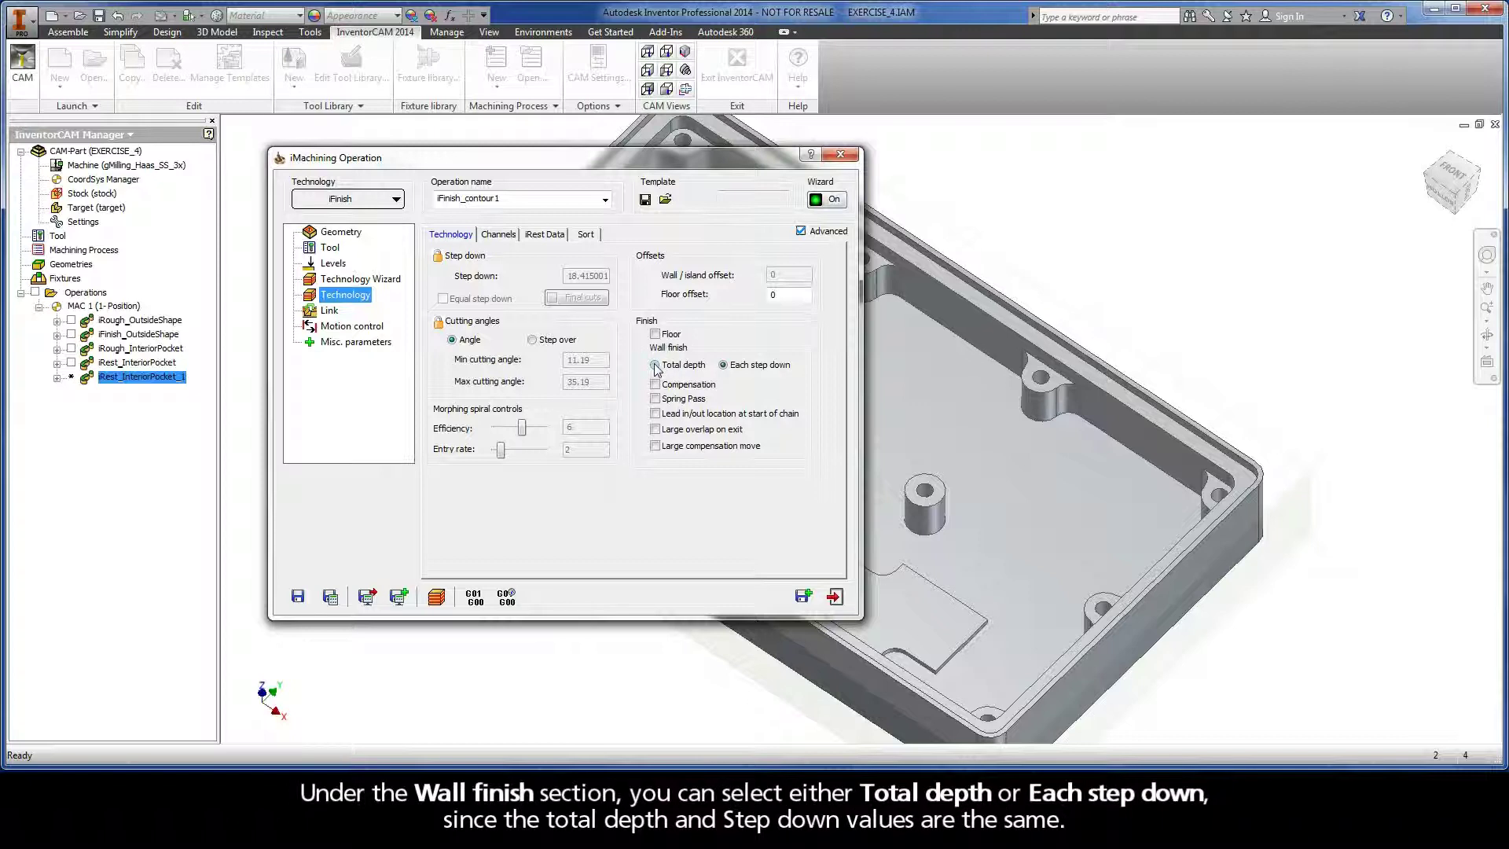
Try the wall finish options one by one and leave only Spring Pass enabled, with the finish at each step down
{"action": "mouse_move", "coordinate": [657, 370]}
{"action": "mouse_move", "coordinate": [724, 373]}
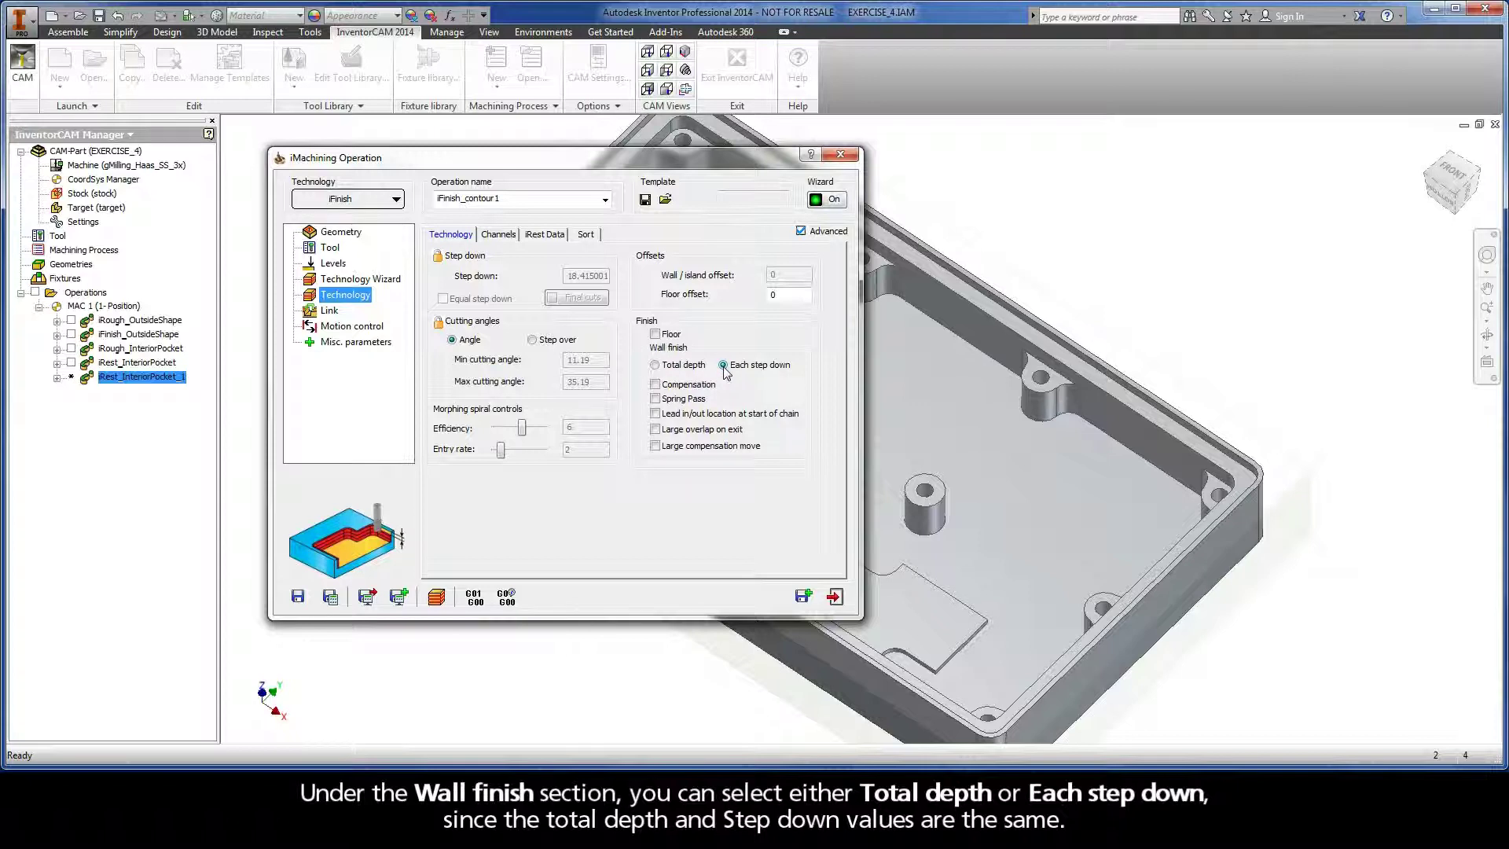
{"action": "left_click", "coordinate": [656, 384]}
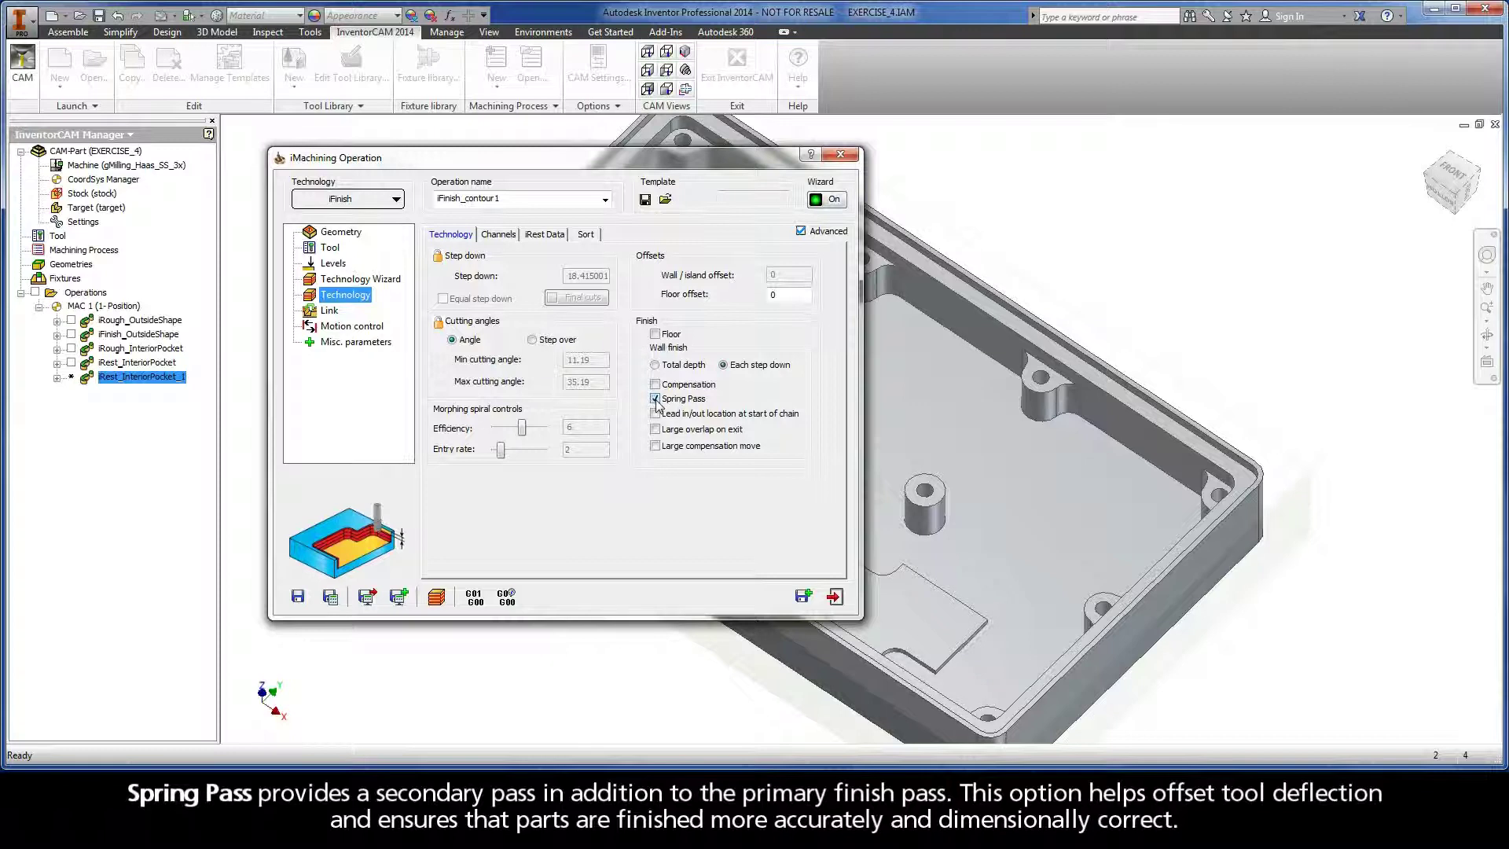
{"action": "left_click", "coordinate": [658, 400]}
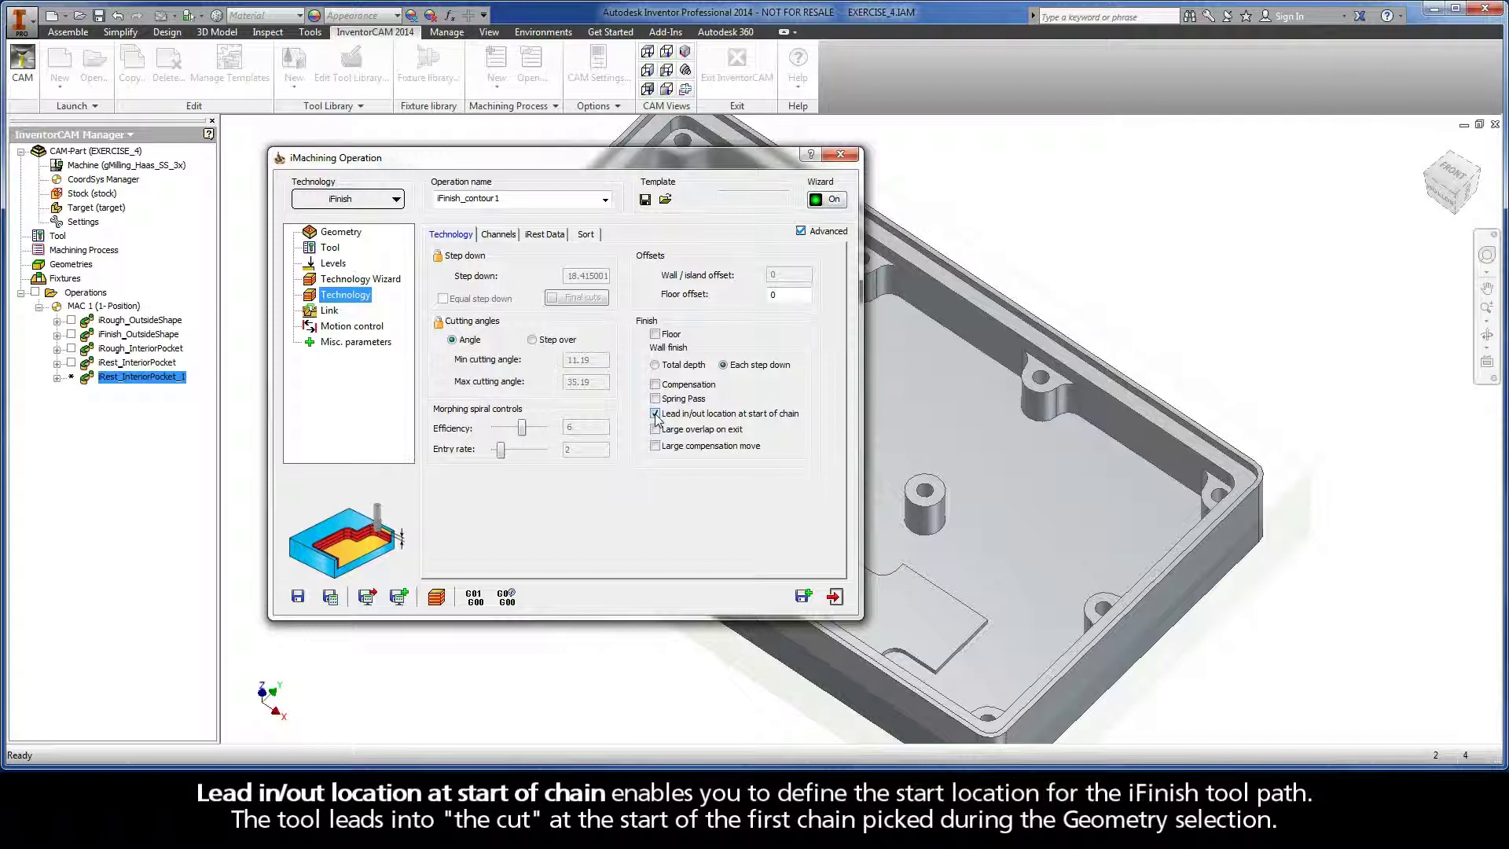
{"action": "left_click", "coordinate": [655, 414]}
{"action": "left_click", "coordinate": [655, 429]}
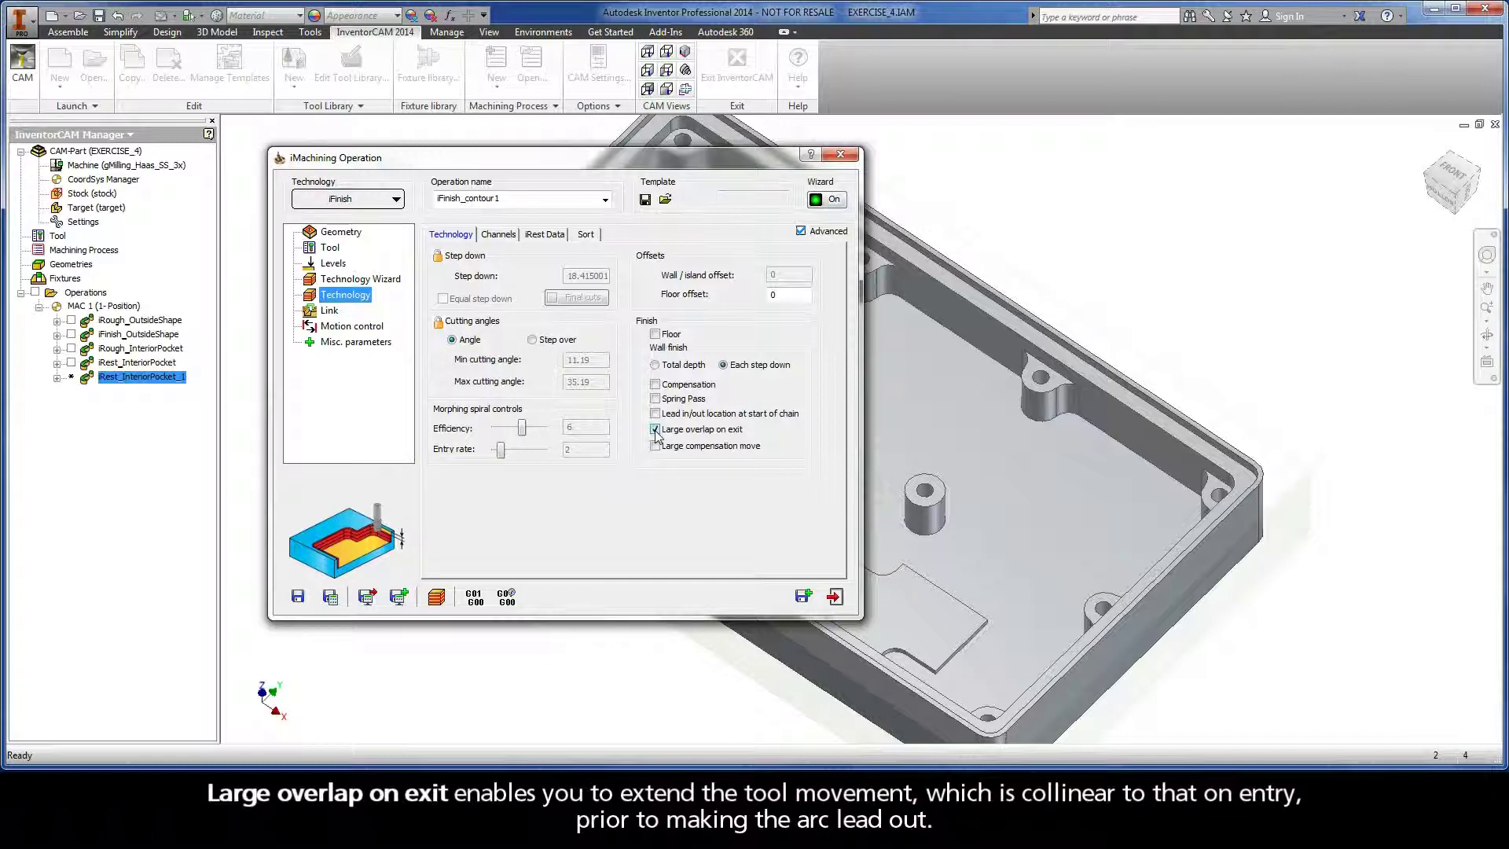
{"action": "left_click", "coordinate": [655, 429]}
{"action": "left_click", "coordinate": [656, 445]}
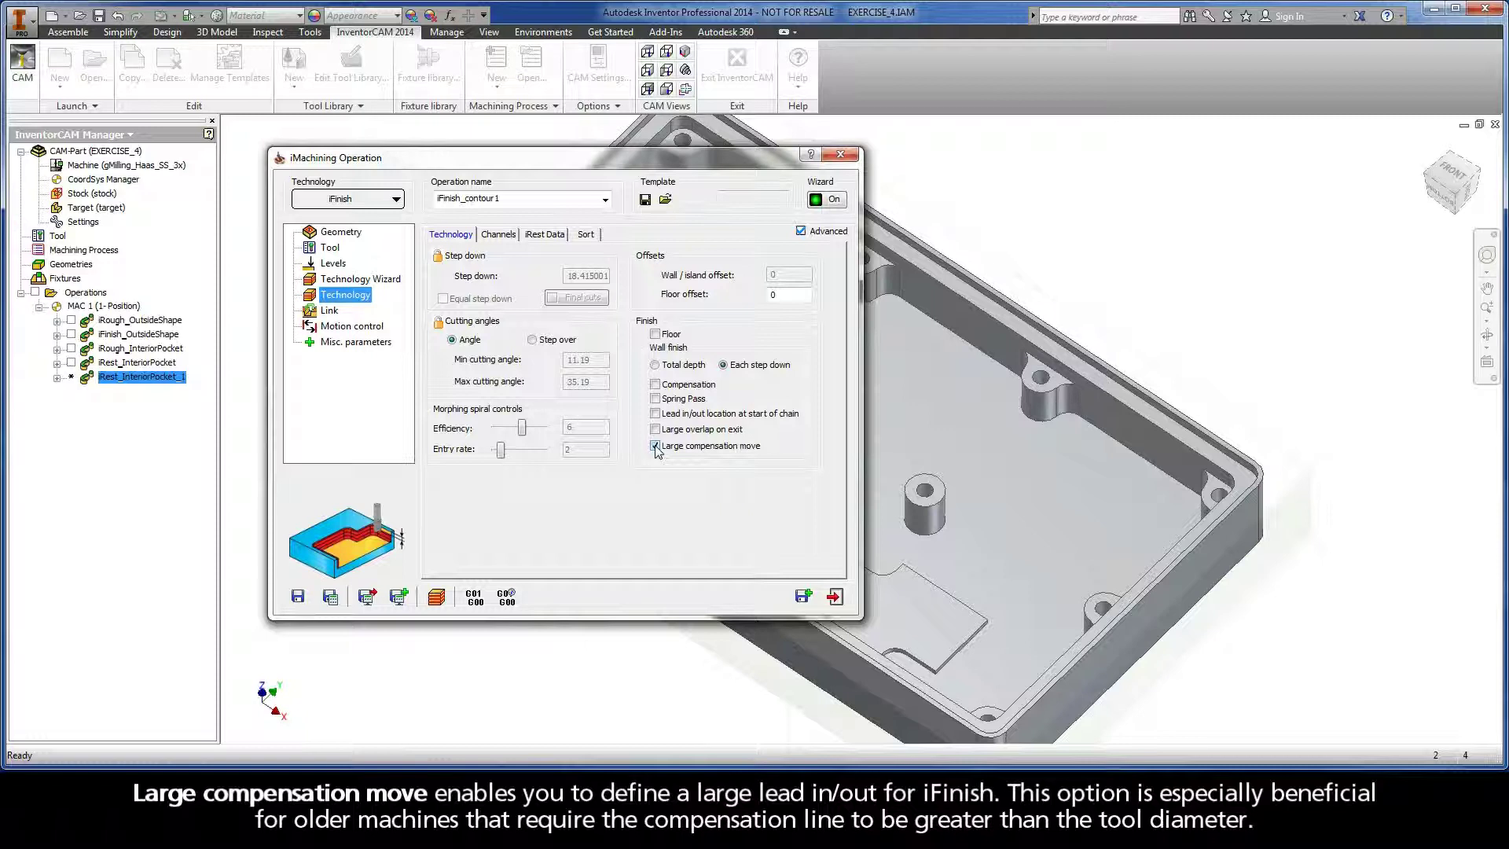
{"action": "left_click", "coordinate": [655, 446]}
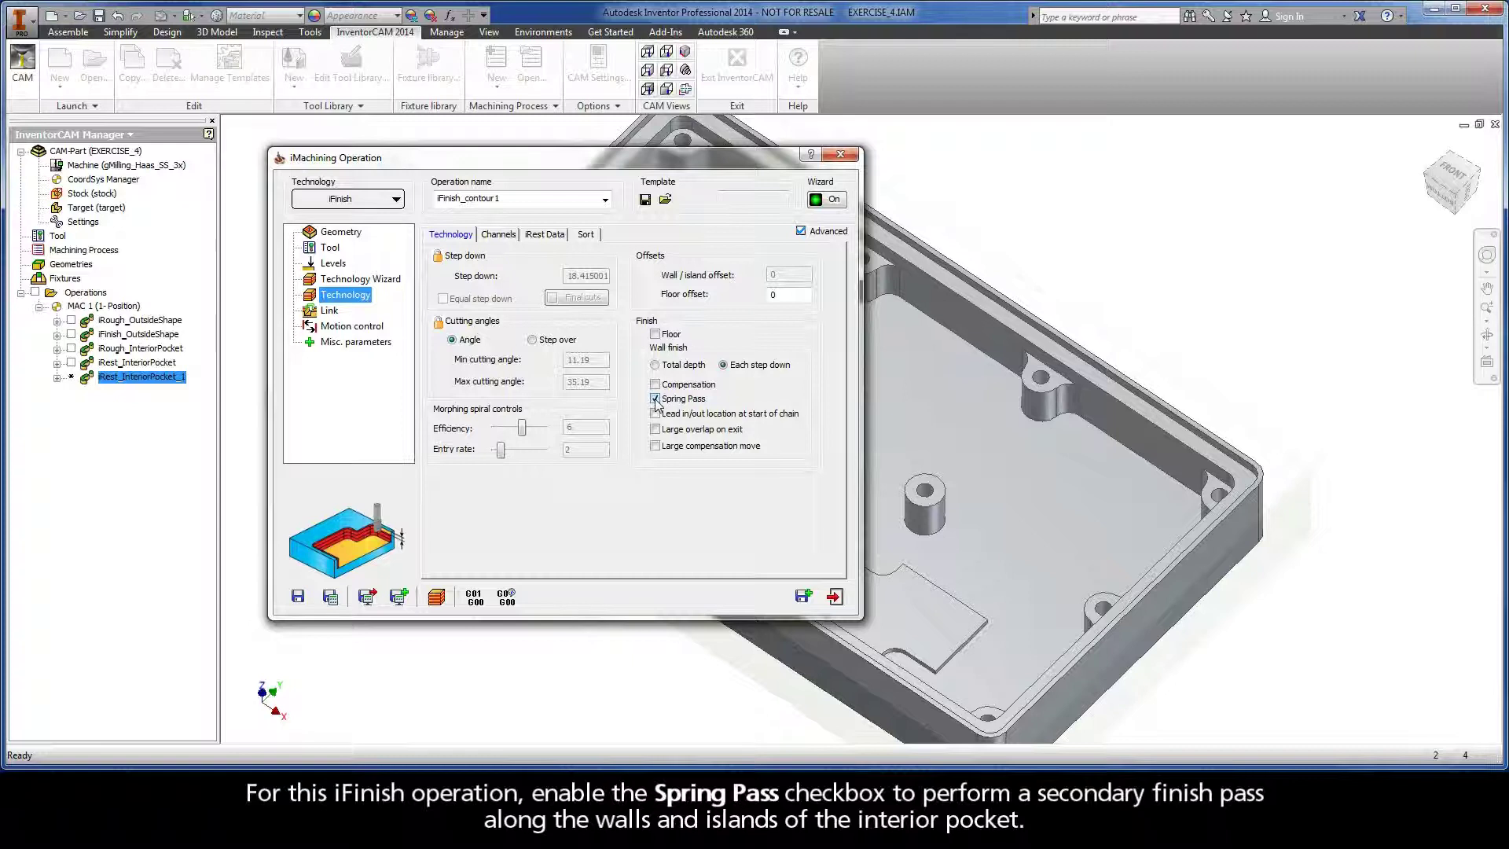
Name the operation iFinish_InteriorPocket, then save it and calculate its tool path
{"action": "double_click", "coordinate": [506, 202]}
{"action": "left_click_drag", "start_coordinate": [505, 201], "coordinate": [465, 204]}
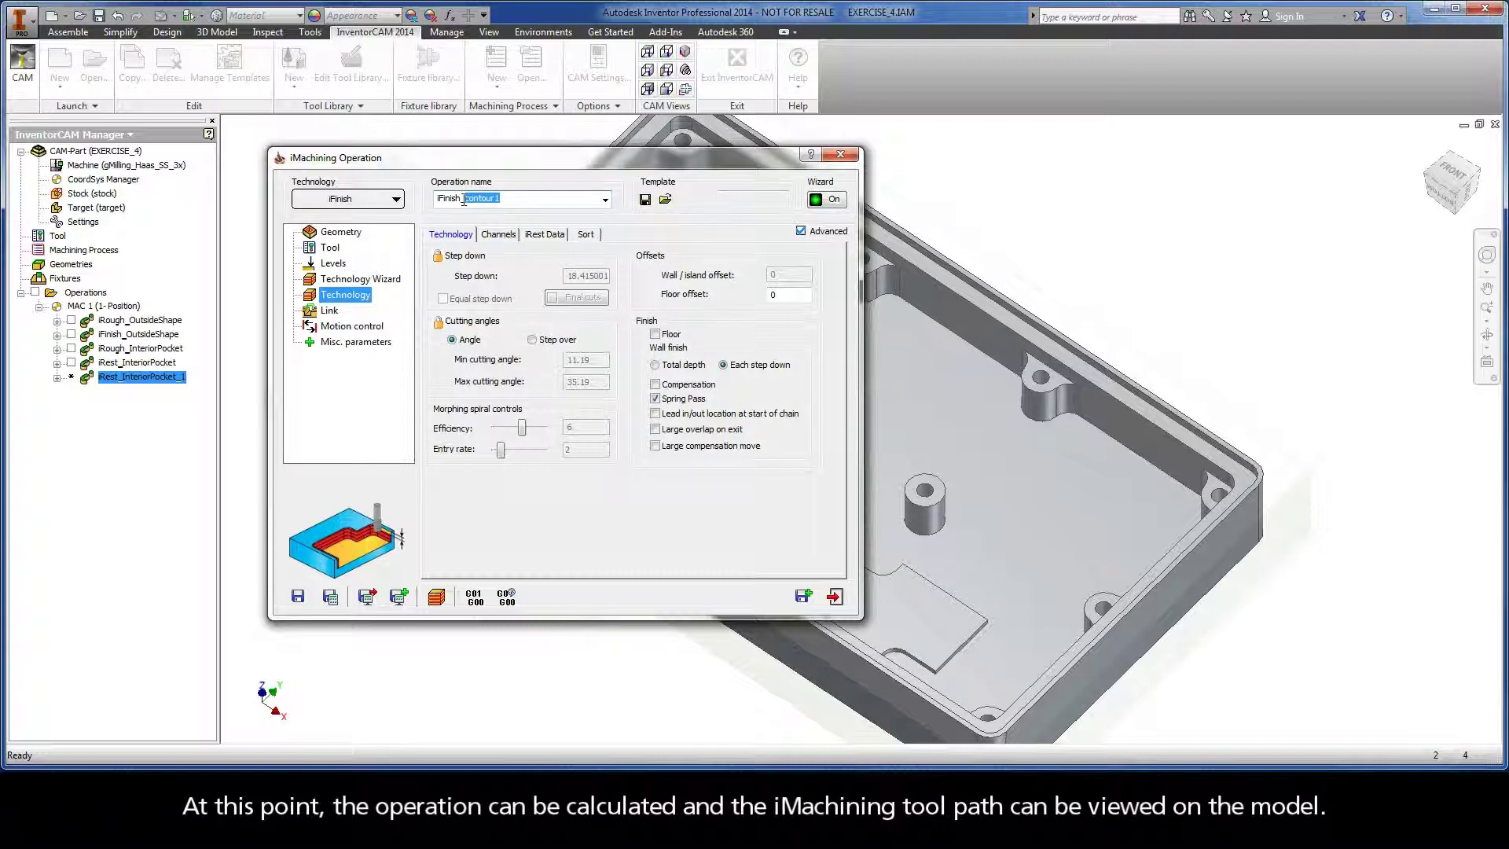
{"action": "type", "text": "Interior"}
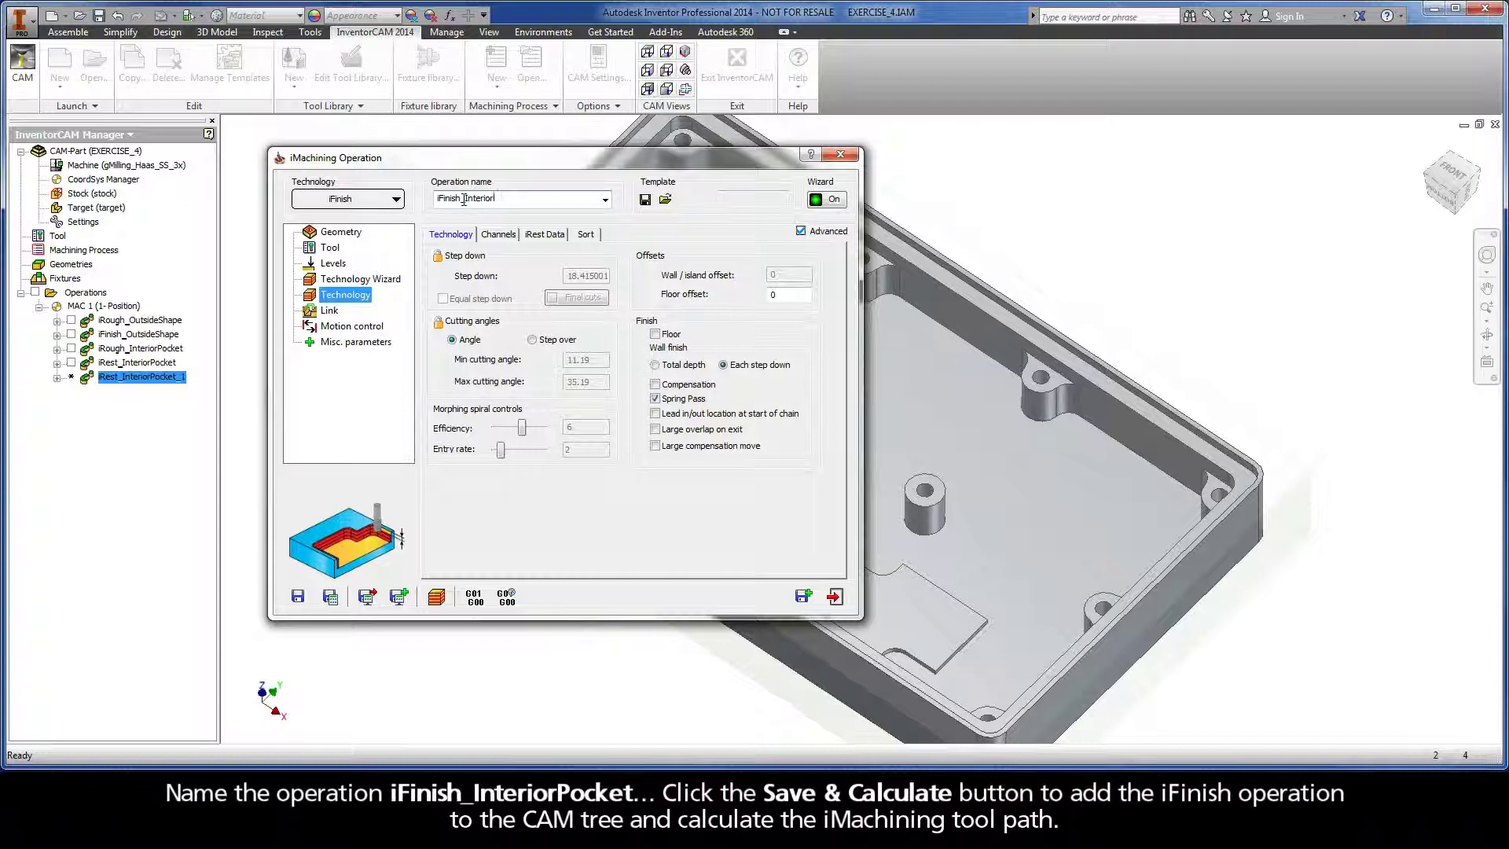
{"action": "type", "text": "Pocket"}
{"action": "left_click", "coordinate": [331, 598]}
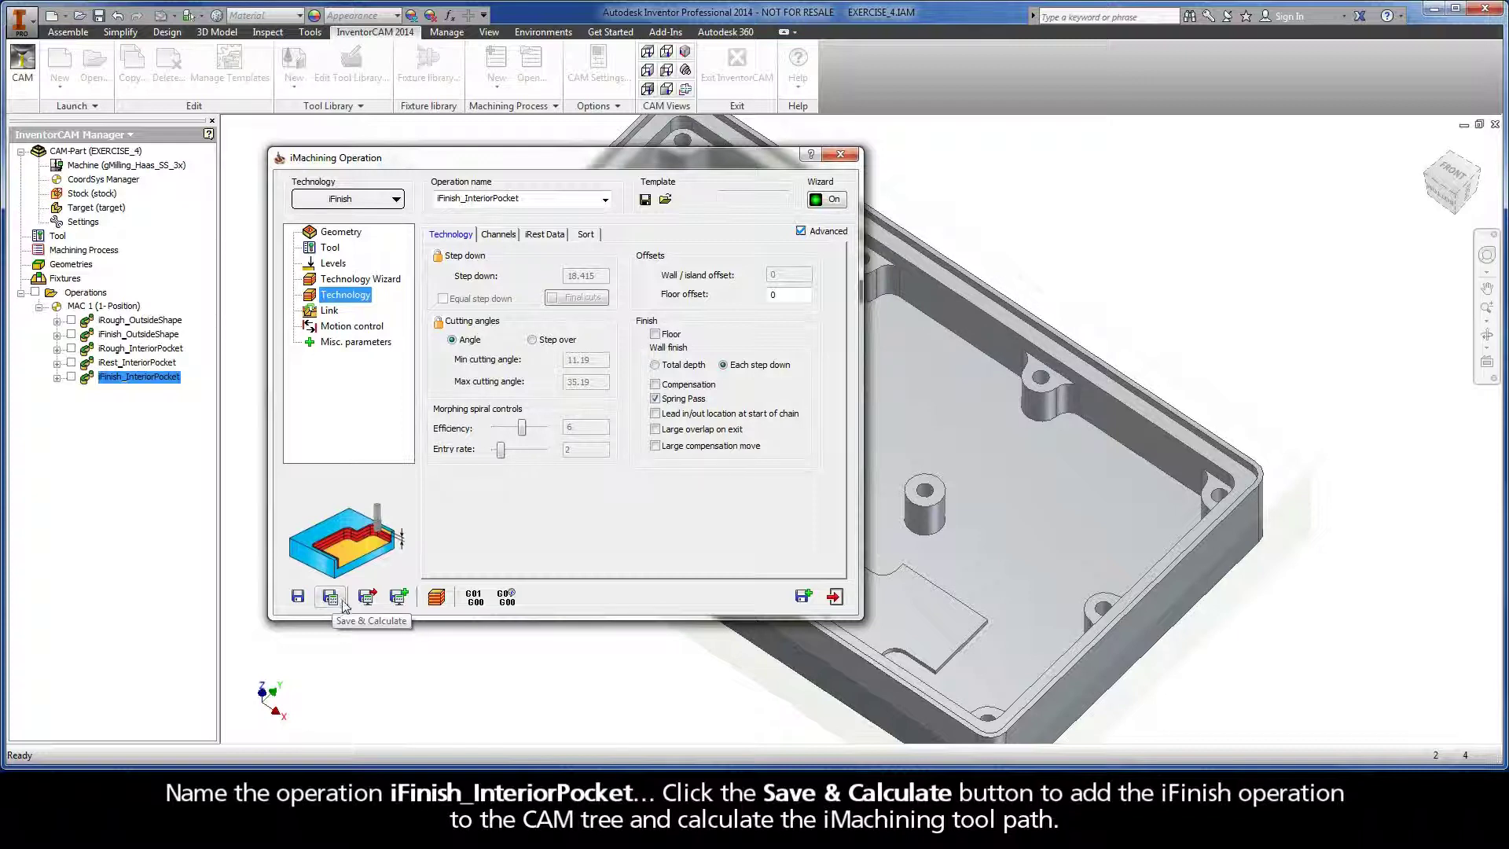
Simulate the iFinish tool path in Host CAD mode at reduced speed, replay it, and exit the simulation
{"action": "left_click", "coordinate": [438, 598]}
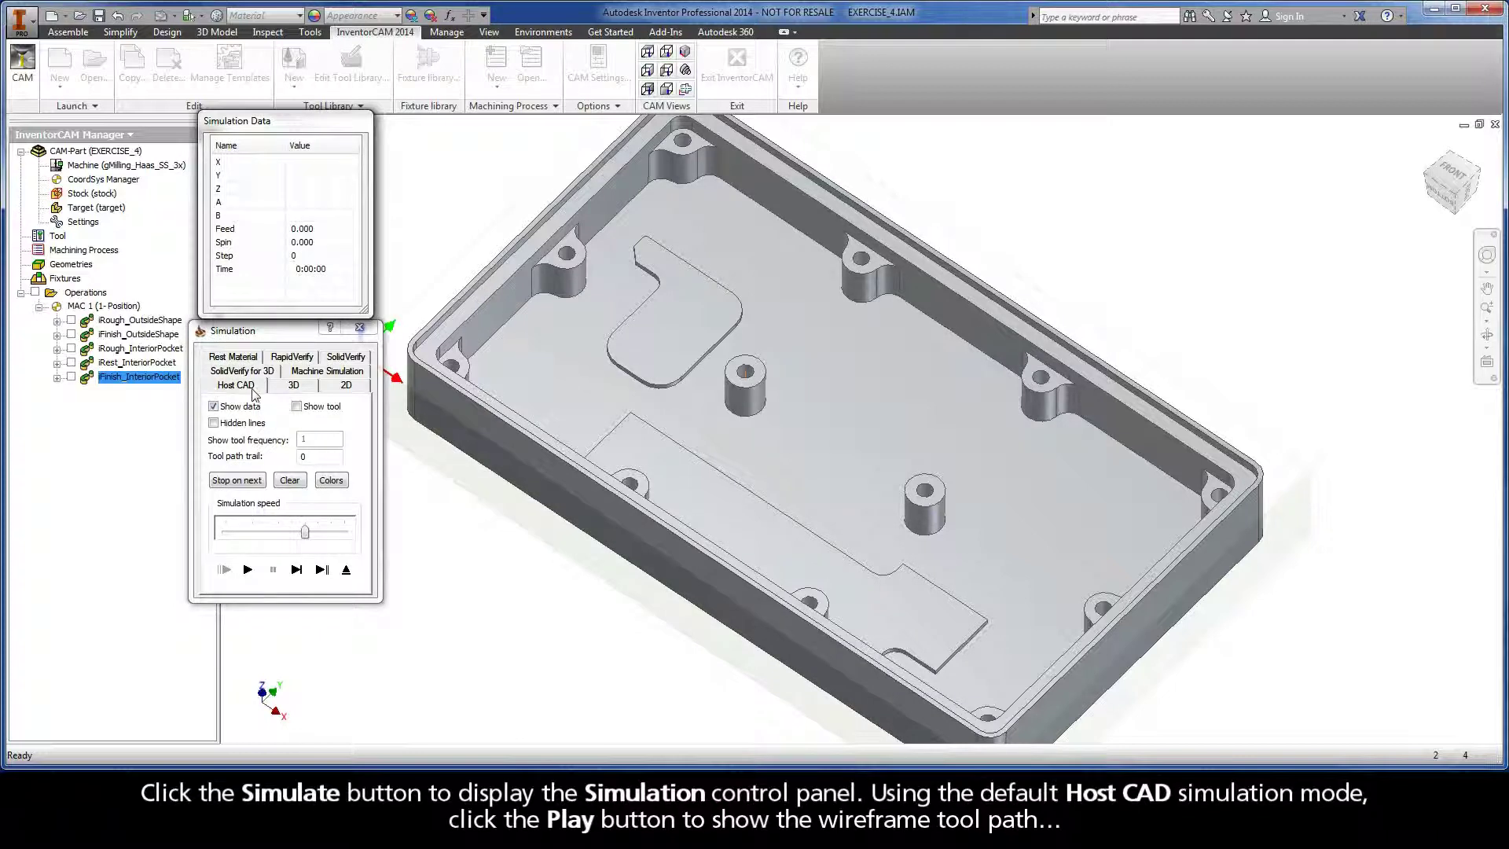
{"action": "left_click_drag", "start_coordinate": [305, 532], "coordinate": [265, 535]}
{"action": "left_click", "coordinate": [248, 569]}
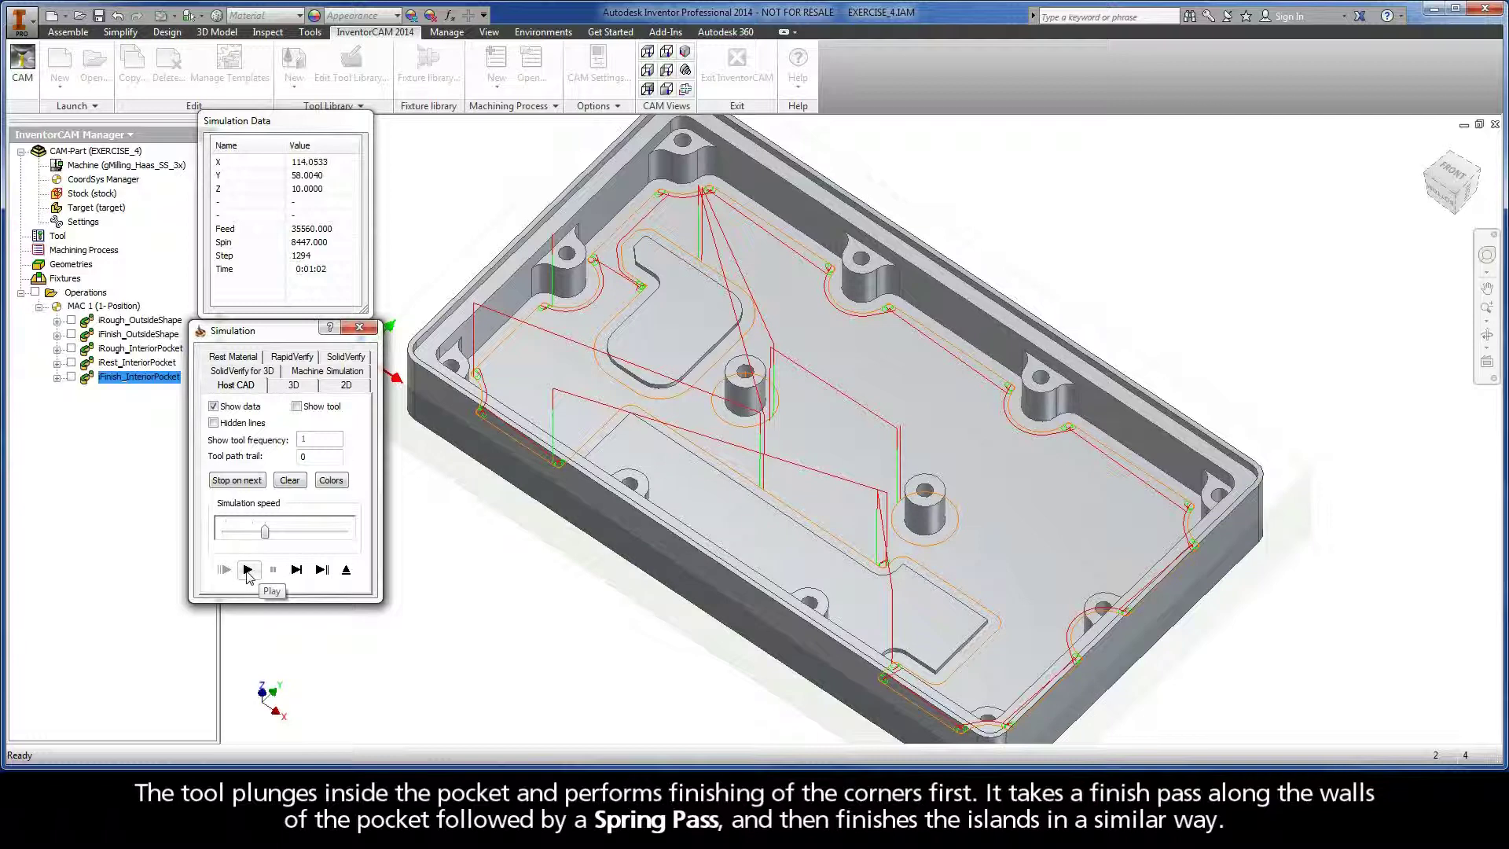
{"action": "left_click", "coordinate": [247, 571]}
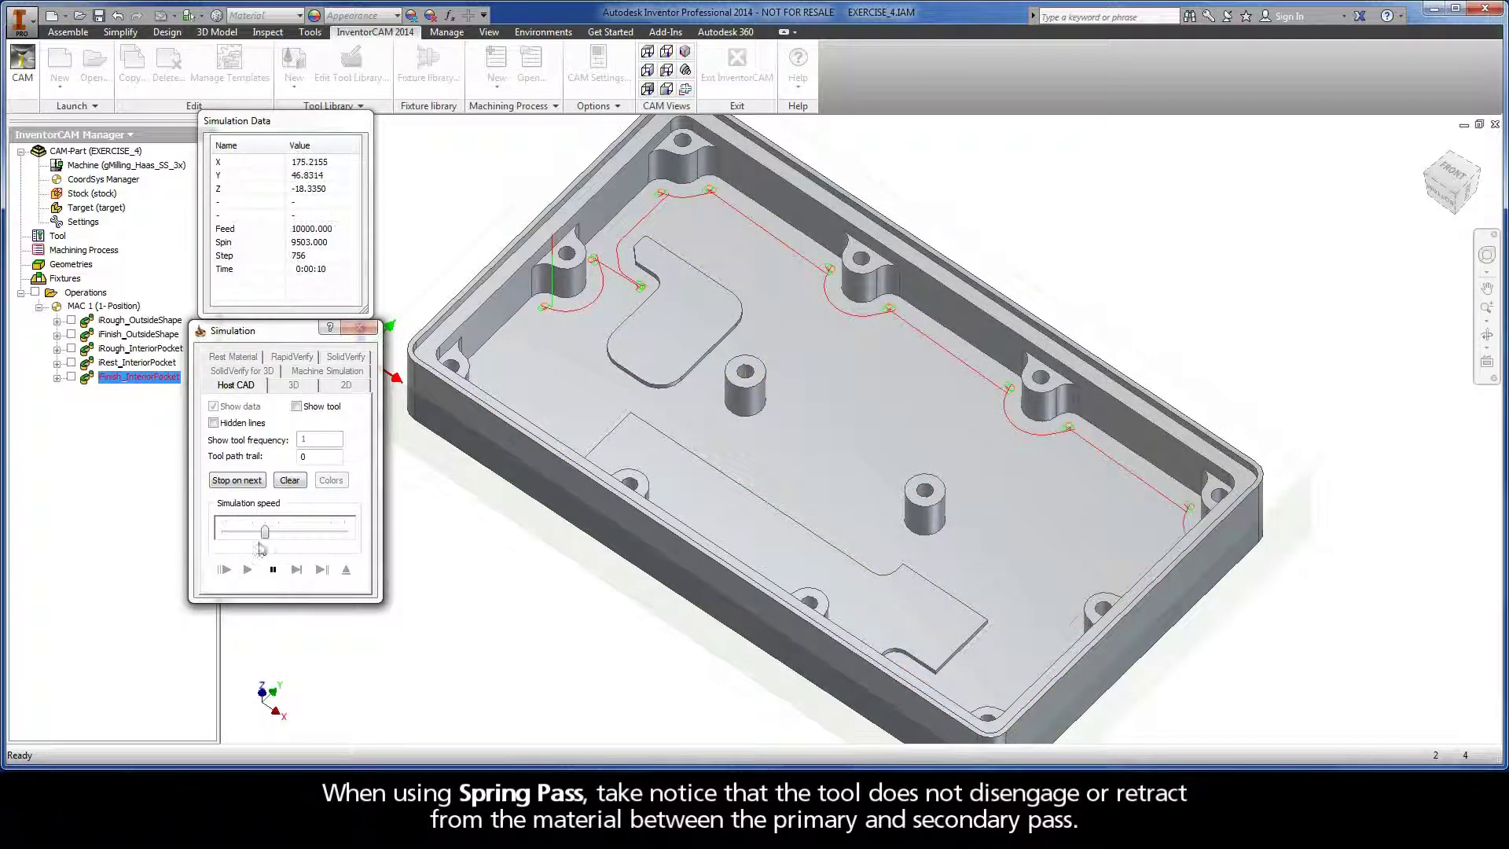
{"action": "left_click_drag", "start_coordinate": [264, 532], "coordinate": [302, 534]}
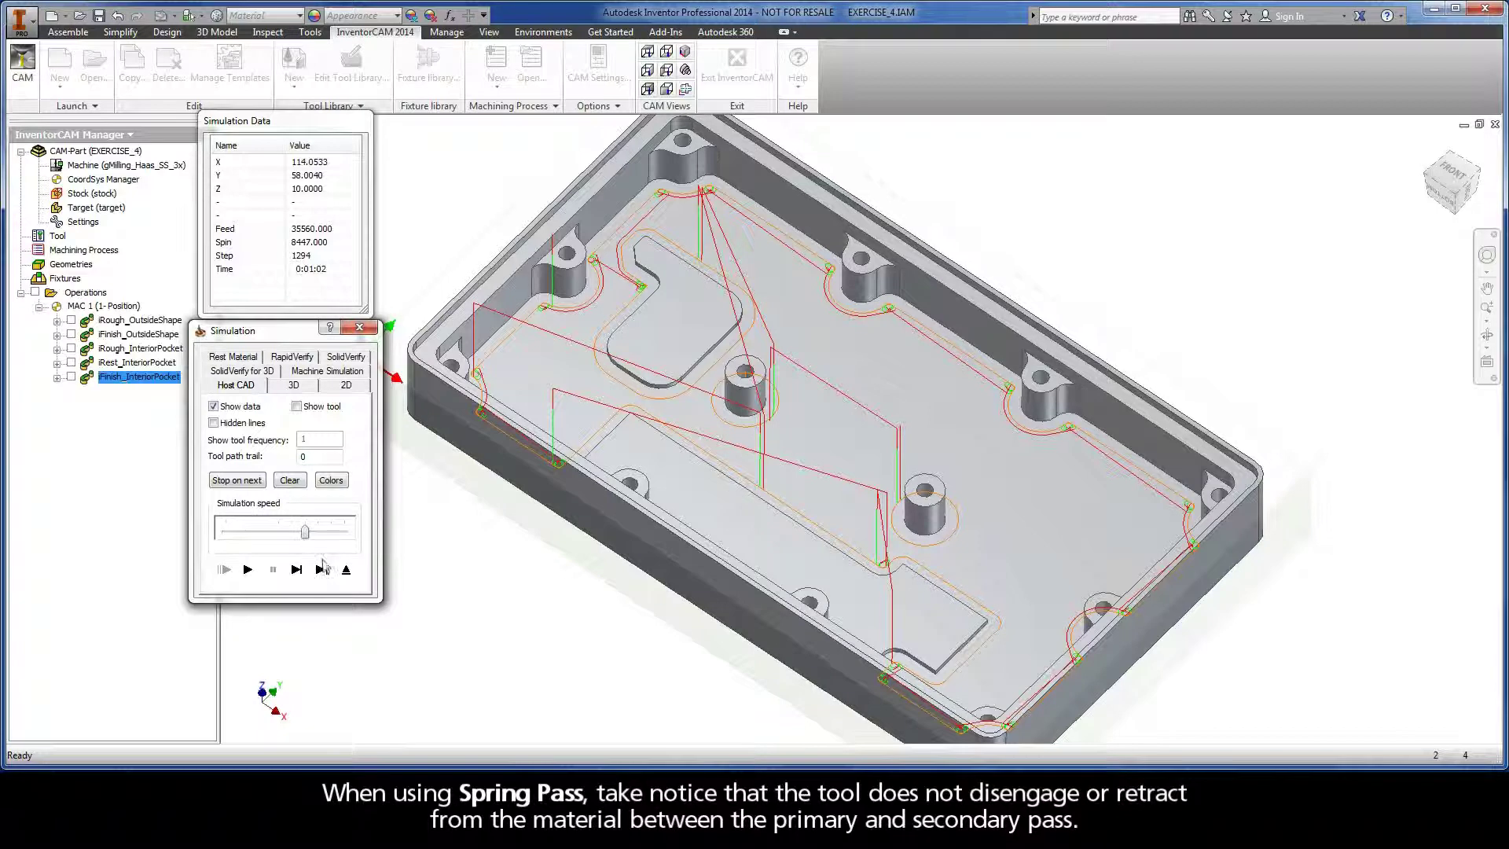
{"action": "left_click", "coordinate": [347, 571]}
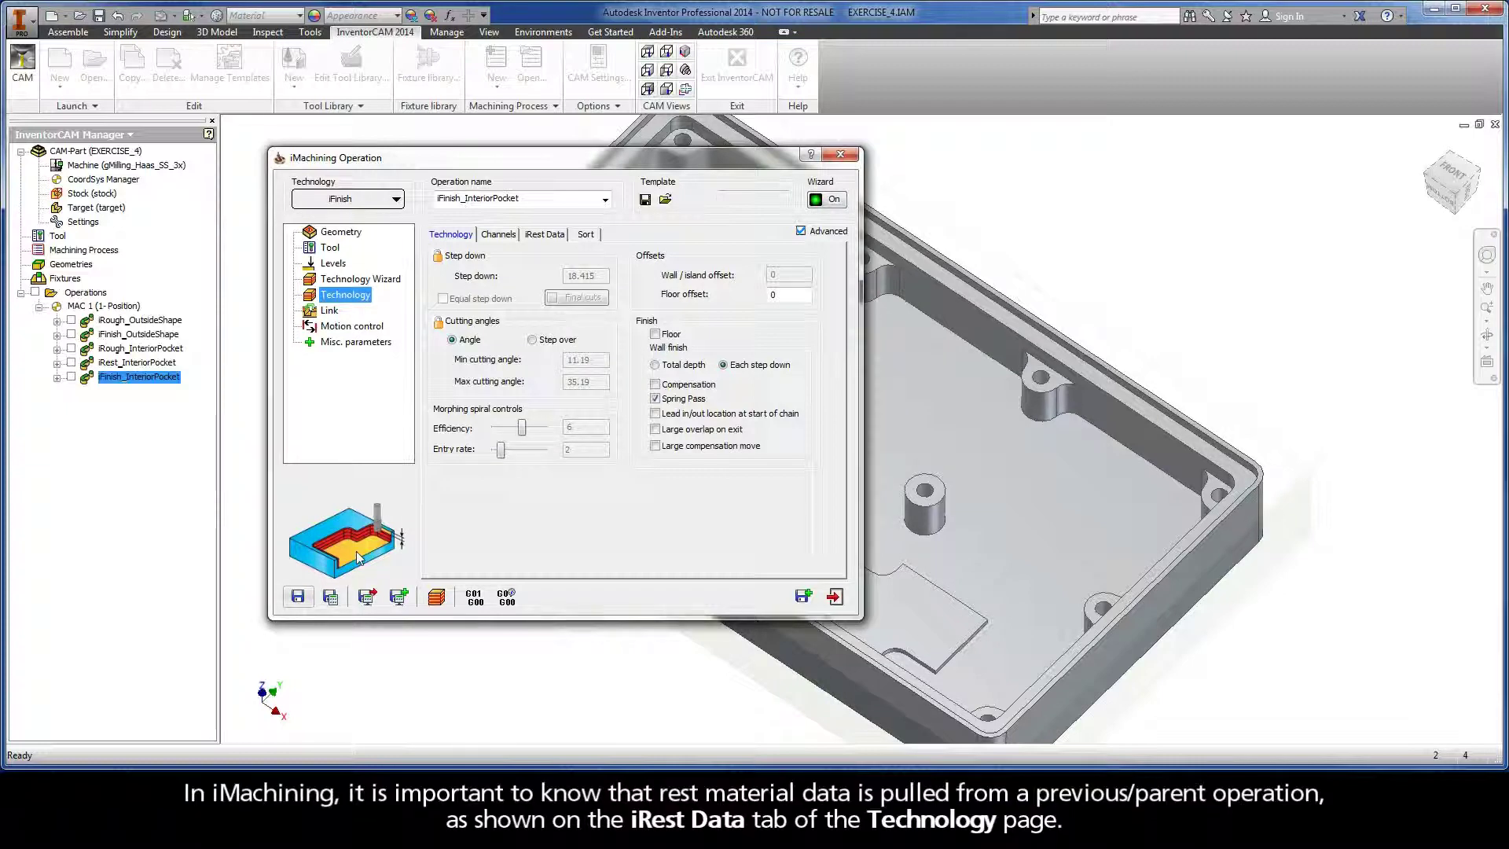
Check the parent operation and rest parameters of iFinish_InteriorPocket, and close the operation dialog
{"action": "left_click", "coordinate": [545, 235]}
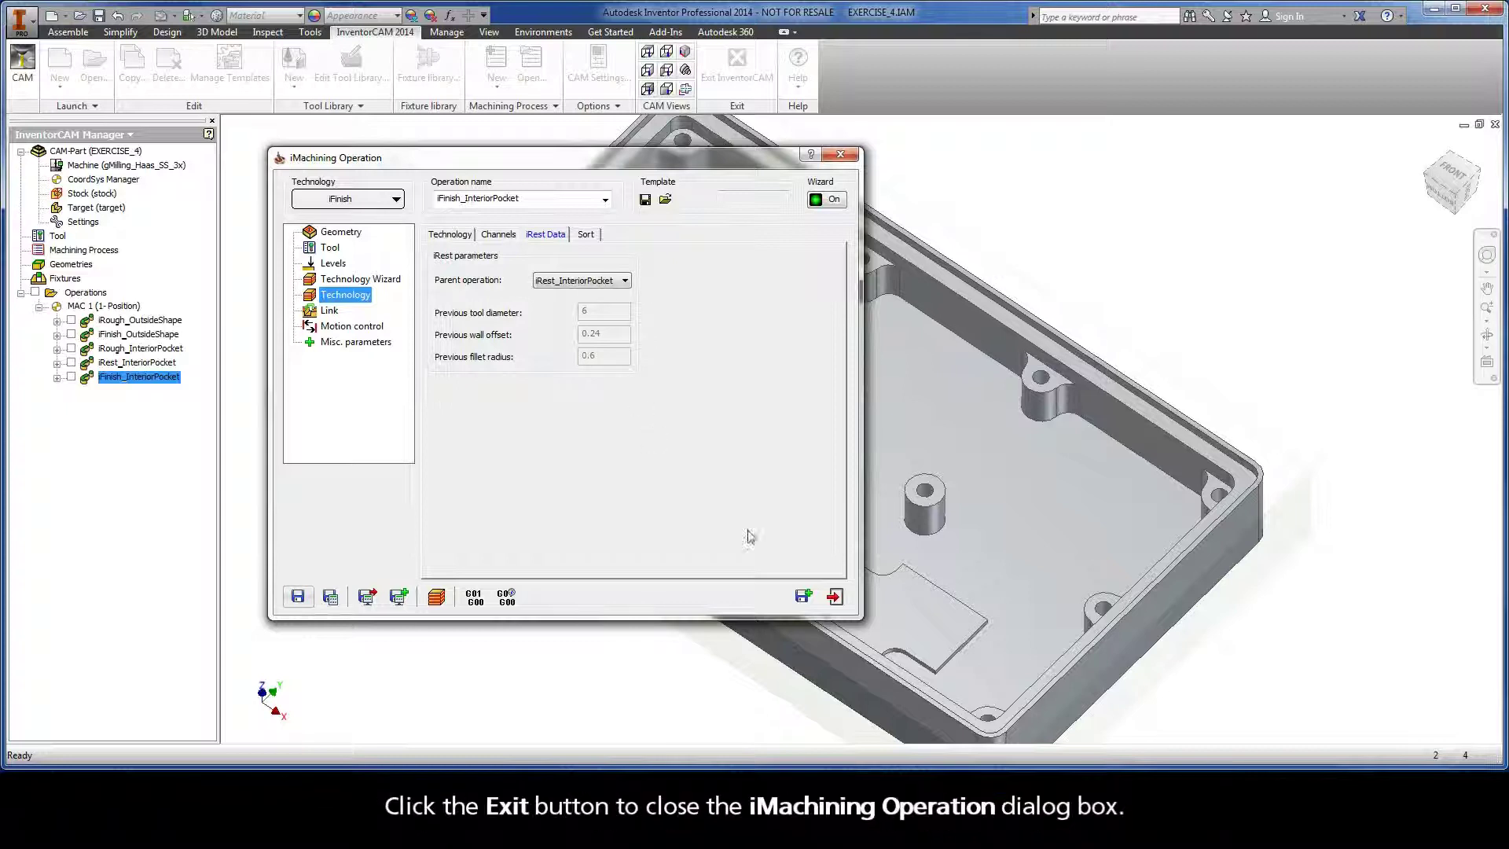
{"action": "left_click", "coordinate": [833, 596]}
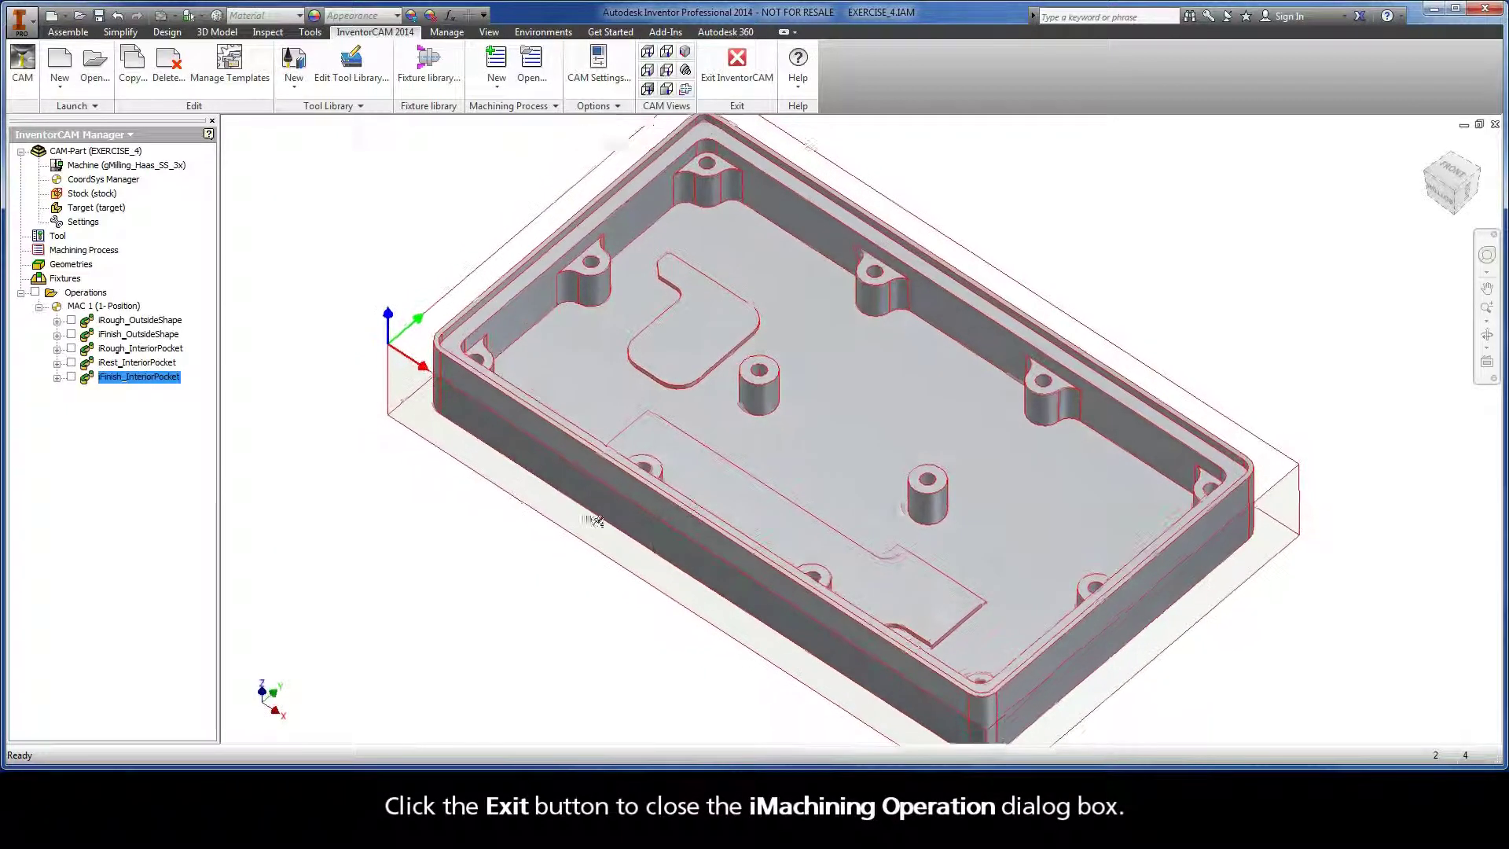
{"action": "left_click", "coordinate": [126, 349]}
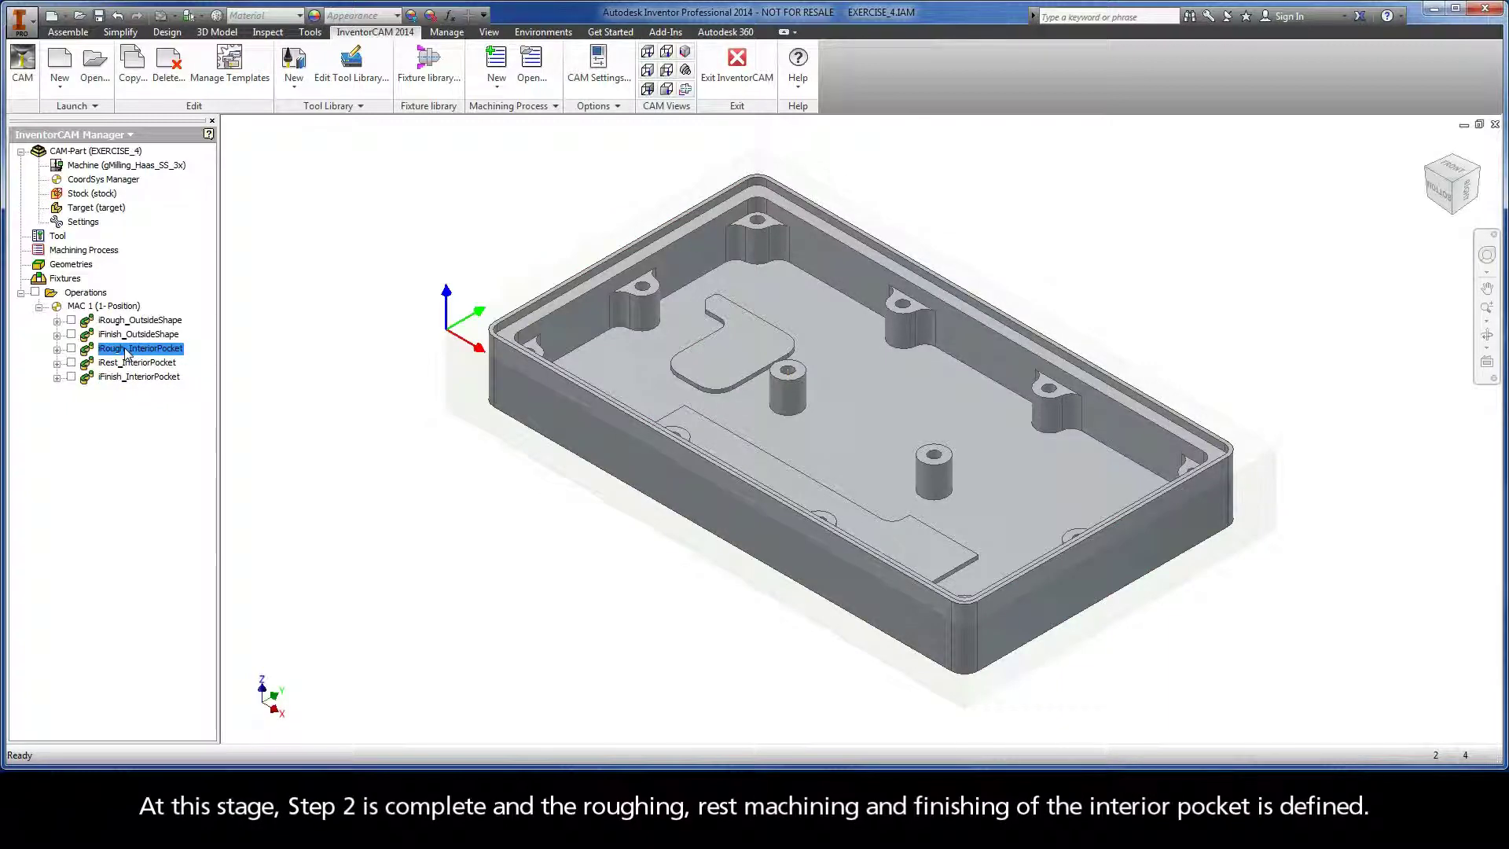
{"action": "left_click", "coordinate": [125, 363]}
{"action": "left_click", "coordinate": [128, 378]}
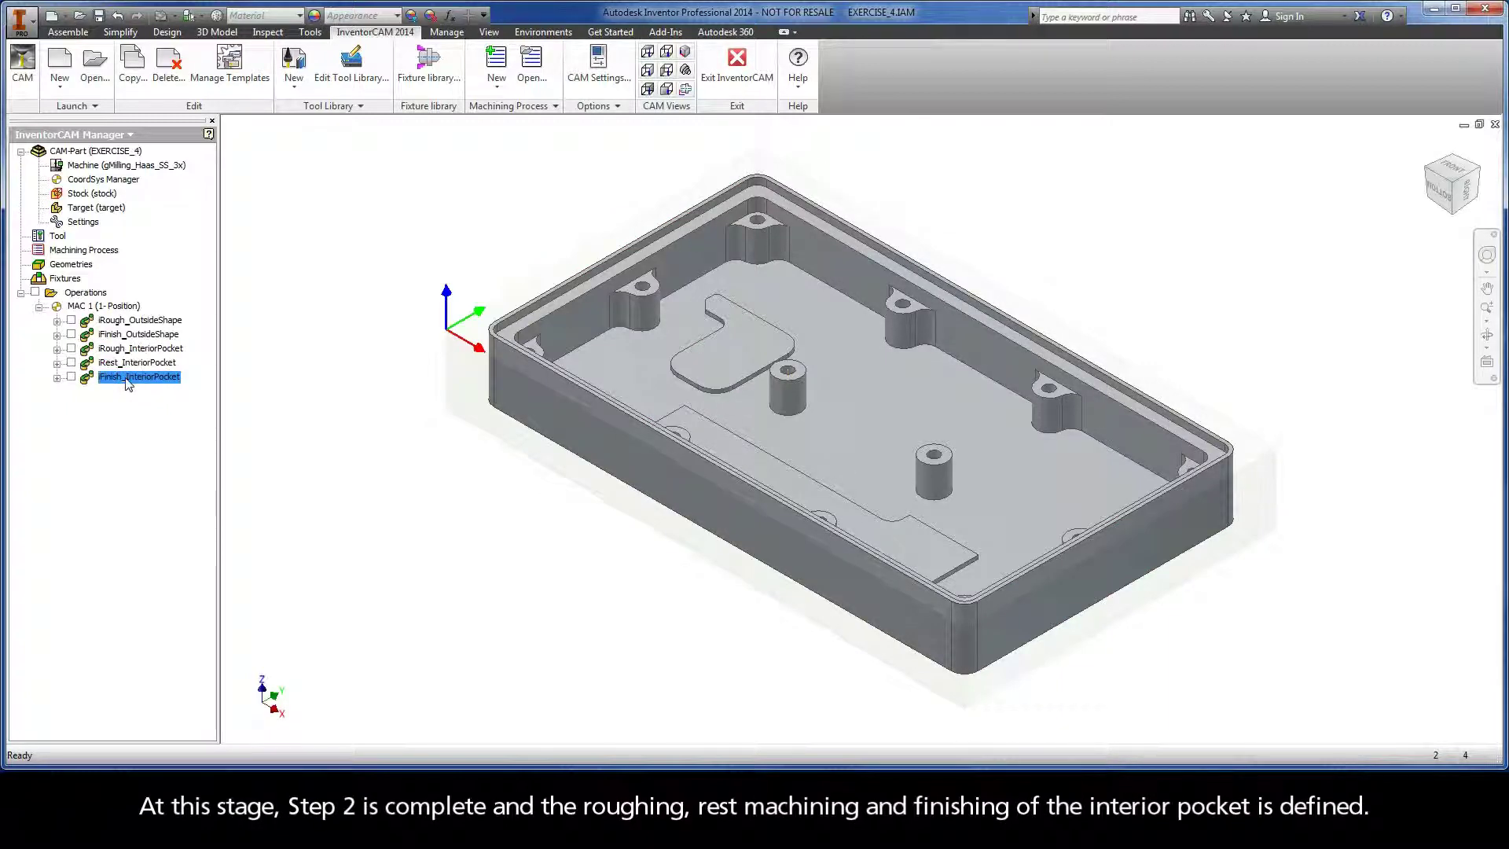